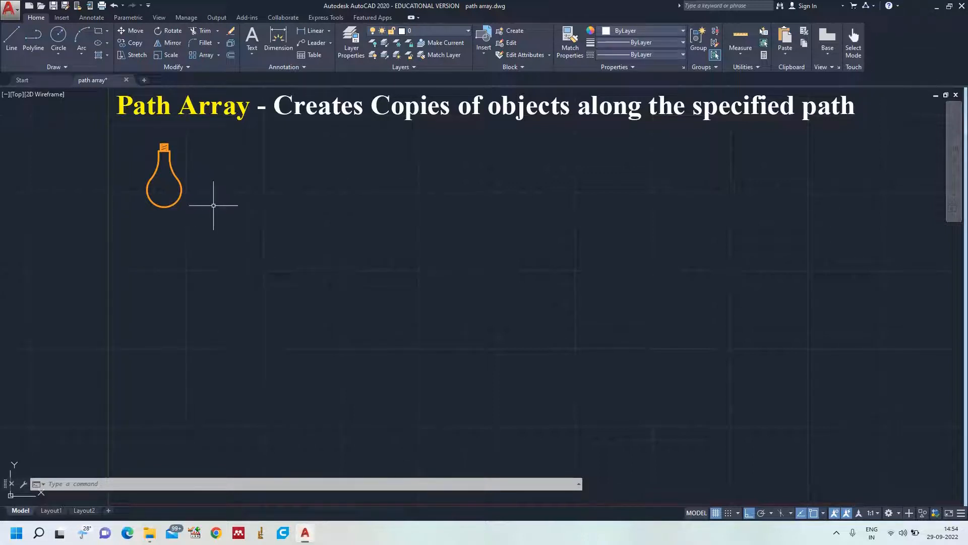
Draw a long horizontal line below and to the right of the light bulb.
text(l)
key(Return)
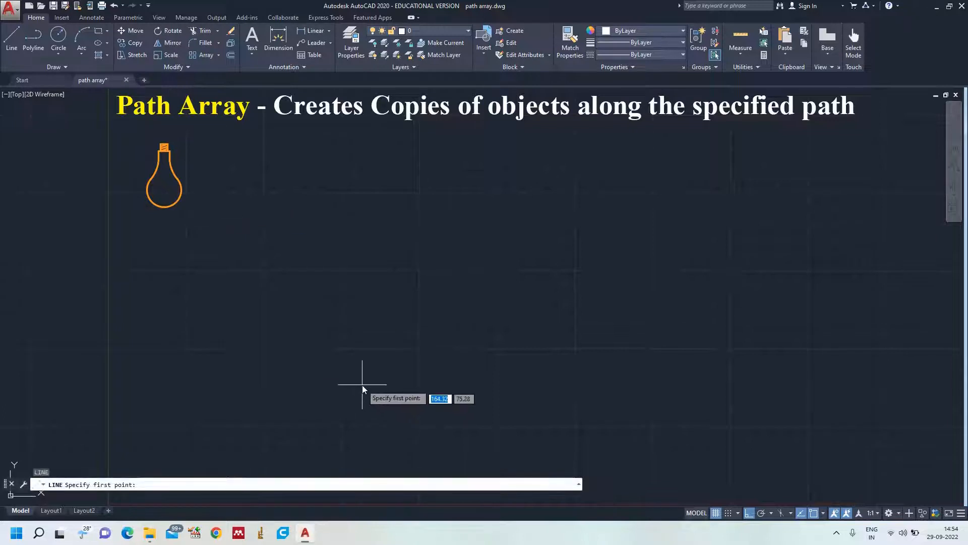
click(312, 389)
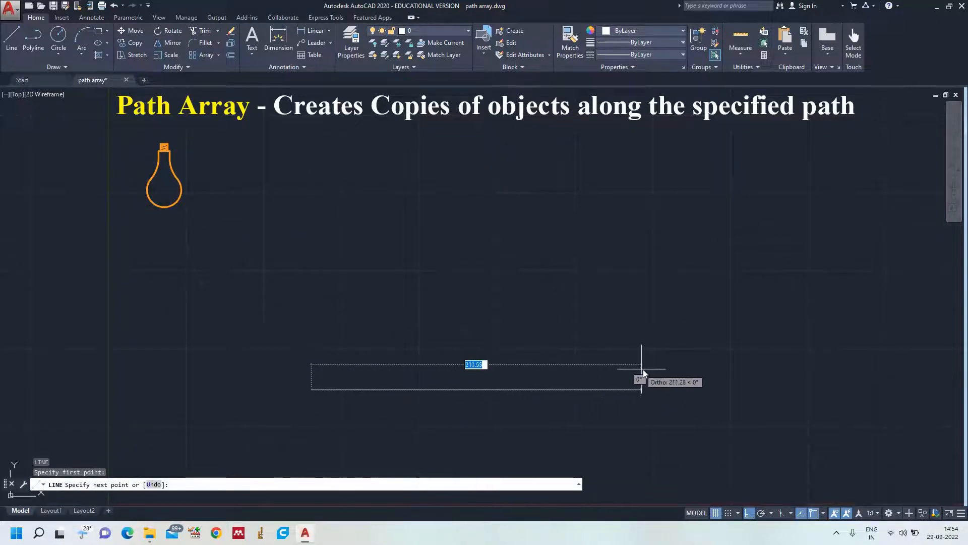
click(661, 376)
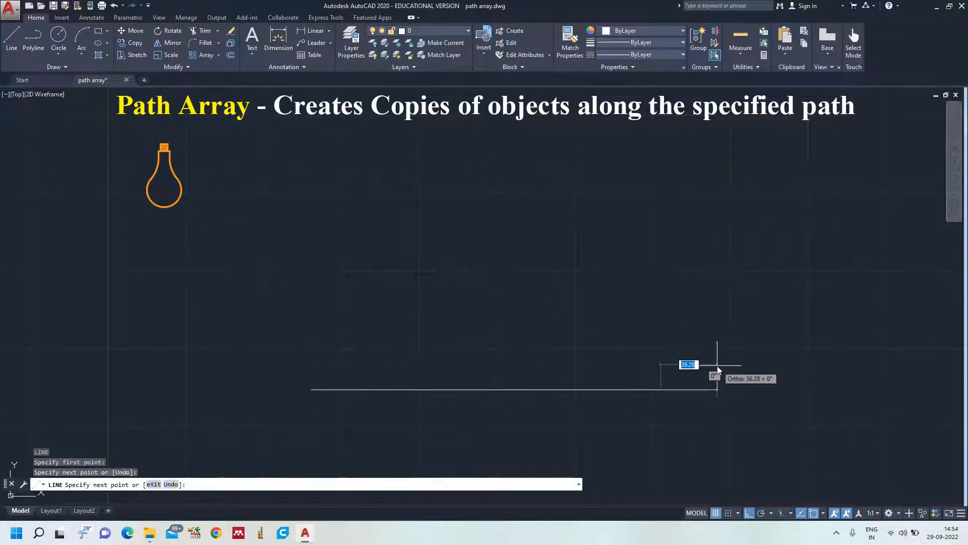
key(Return)
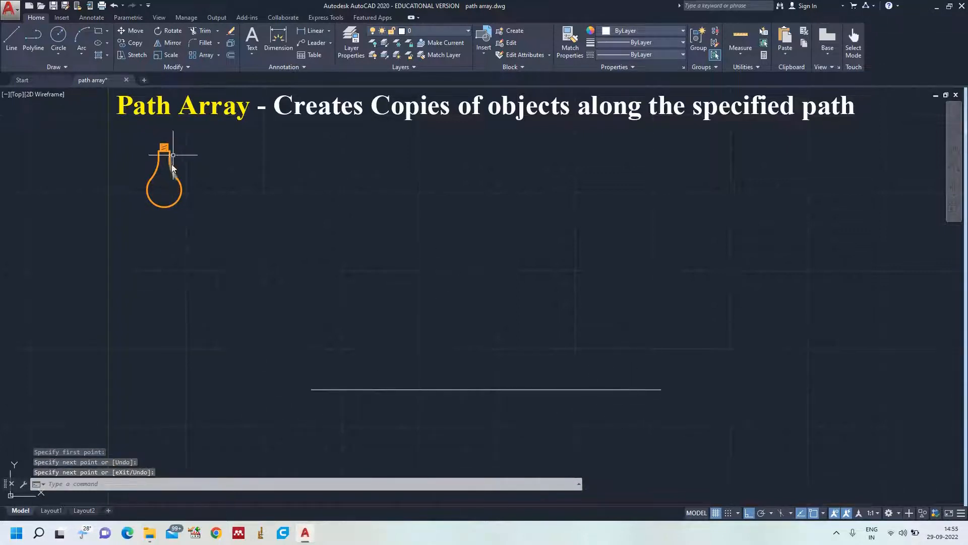
Copy the light bulb from the midpoint of its cap's top edge to the left end of the horizontal line.
mouse_move(184, 136)
mouse_down()
mouse_move(144, 231)
mouse_move(223, 200)
mouse_up()
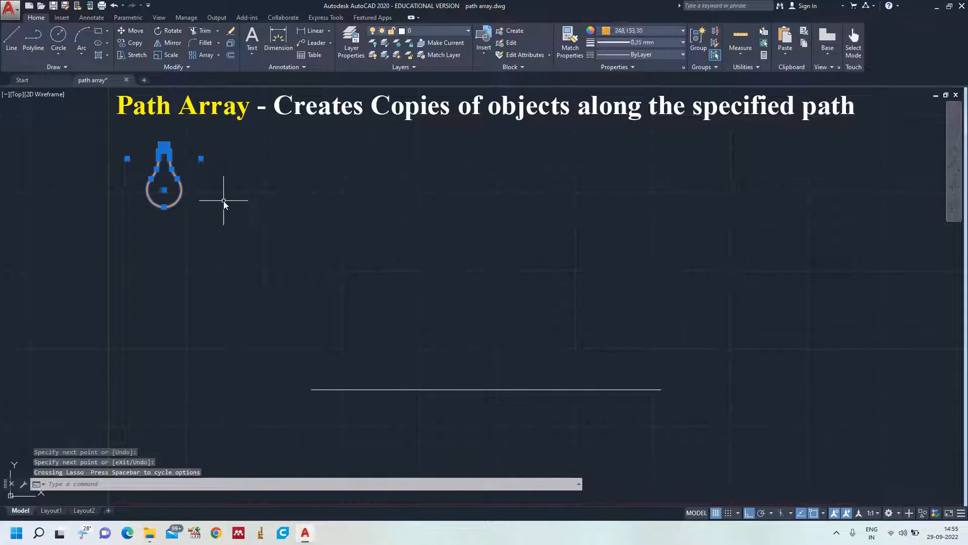
text(CO)
key(Return)
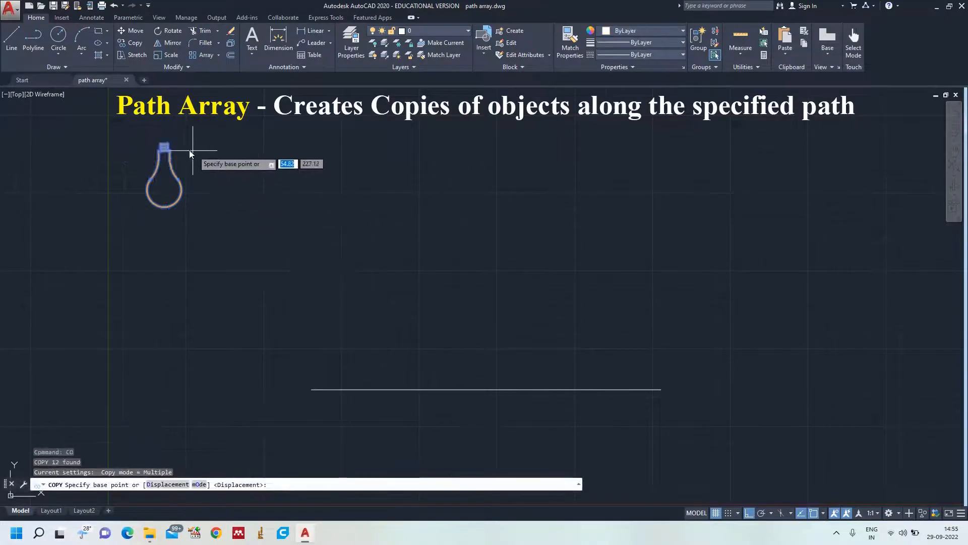
scroll(190, 153, up, 4)
click(127, 137)
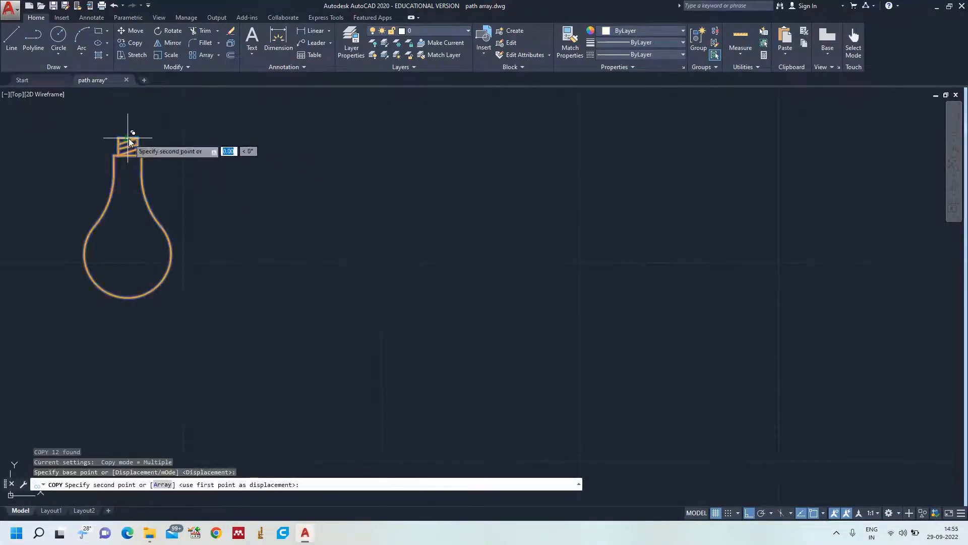
scroll(278, 275, down, 4)
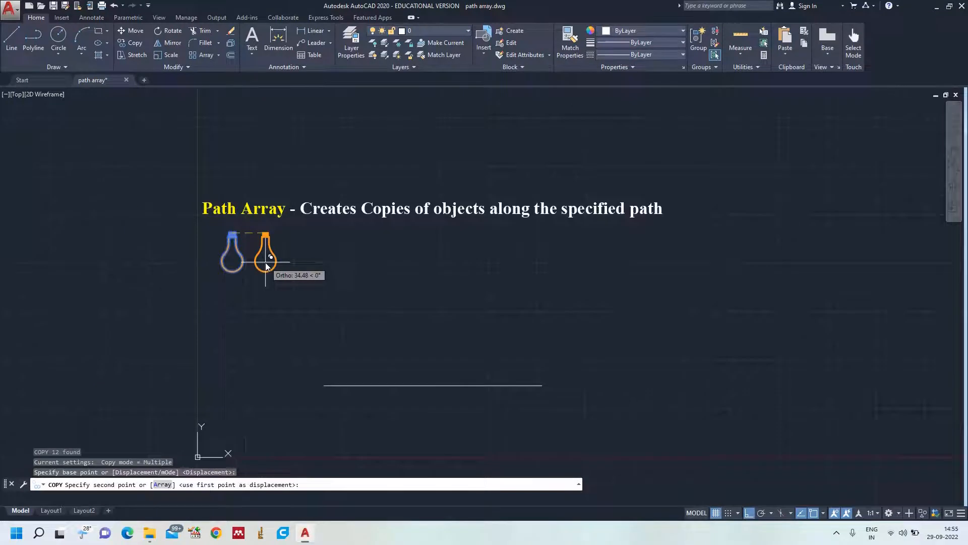
click(328, 385)
key(Escape)
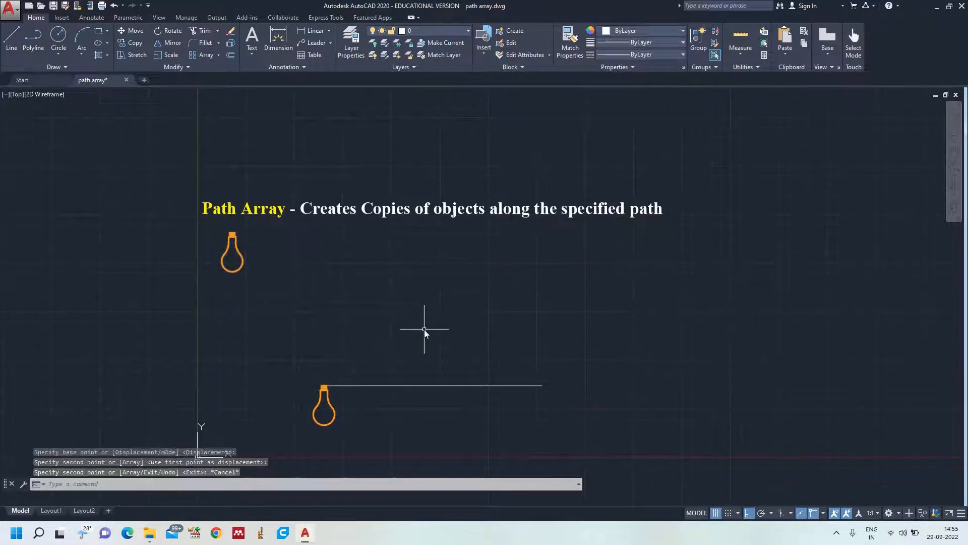
Create a path array of the entire copied bulb, including its cap thread lines, using the horizontal line as the path curve.
text(z)
key(Return)
text(a)
key(Return)
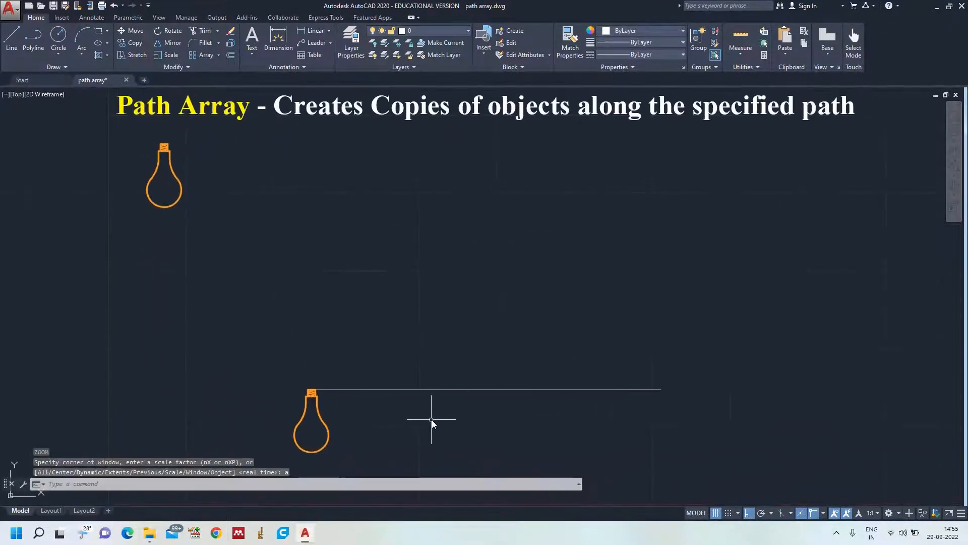
scroll(431, 421, up, 3)
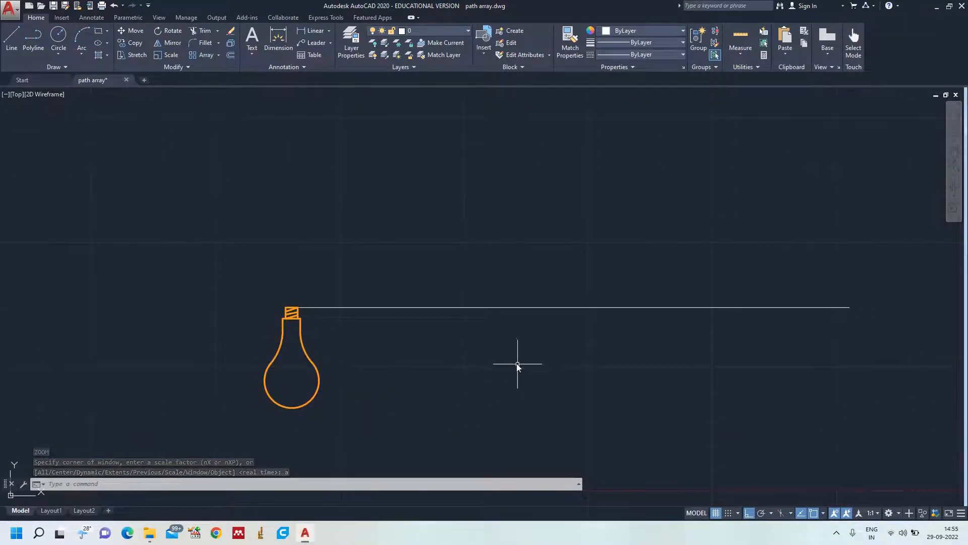
scroll(345, 362, up, 2)
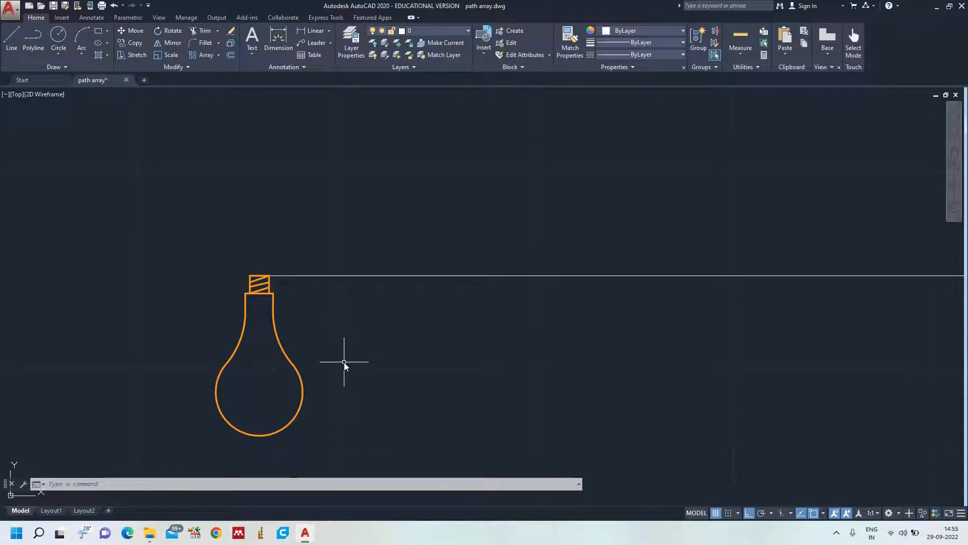
text(r)
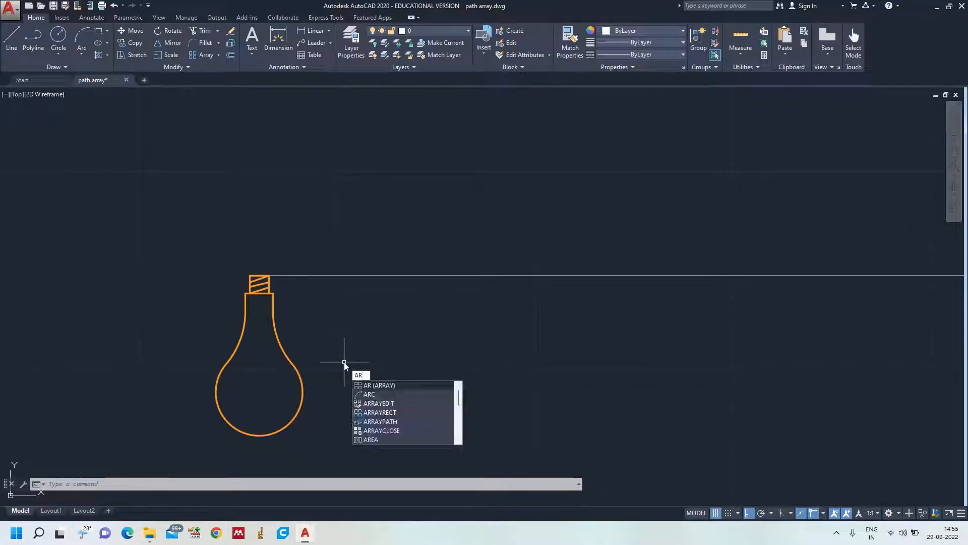
key(Return)
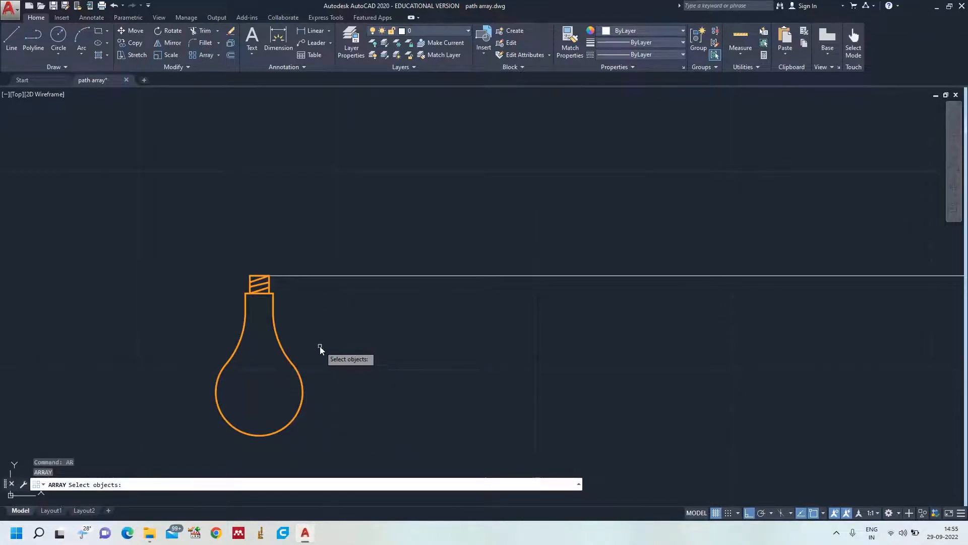
mouse_move(281, 291)
mouse_down()
mouse_move(227, 295)
mouse_move(228, 429)
mouse_move(385, 346)
mouse_up()
scroll(283, 335, up, 5)
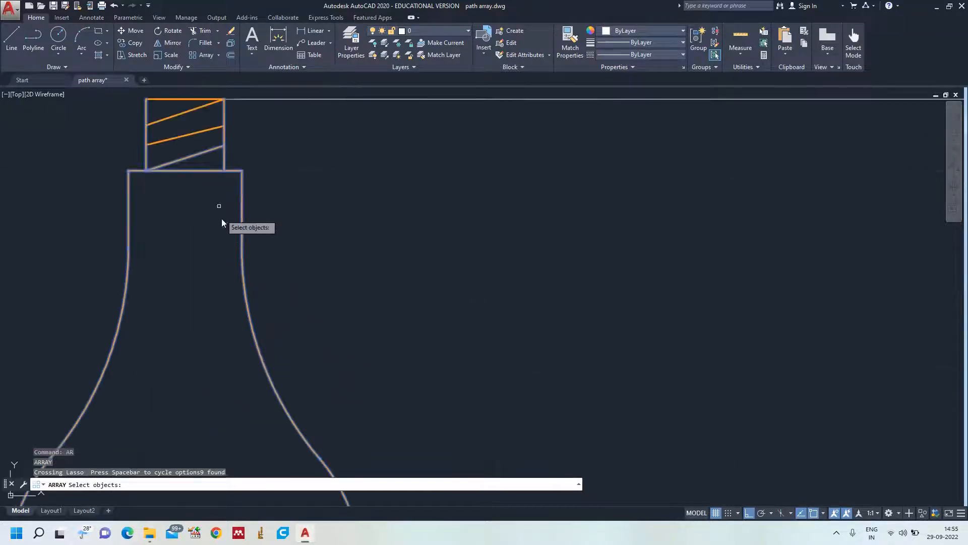
click(184, 137)
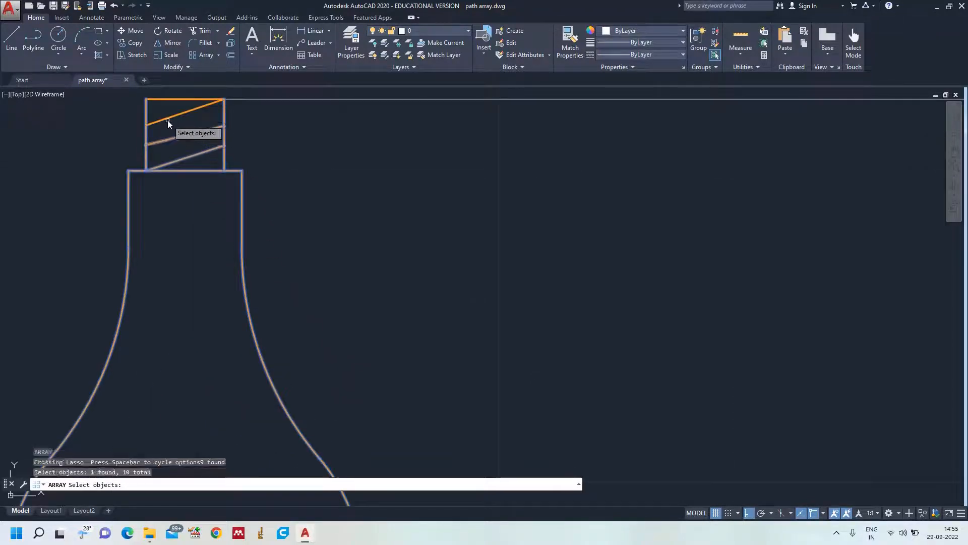
click(167, 119)
click(170, 100)
scroll(303, 191, down, 4)
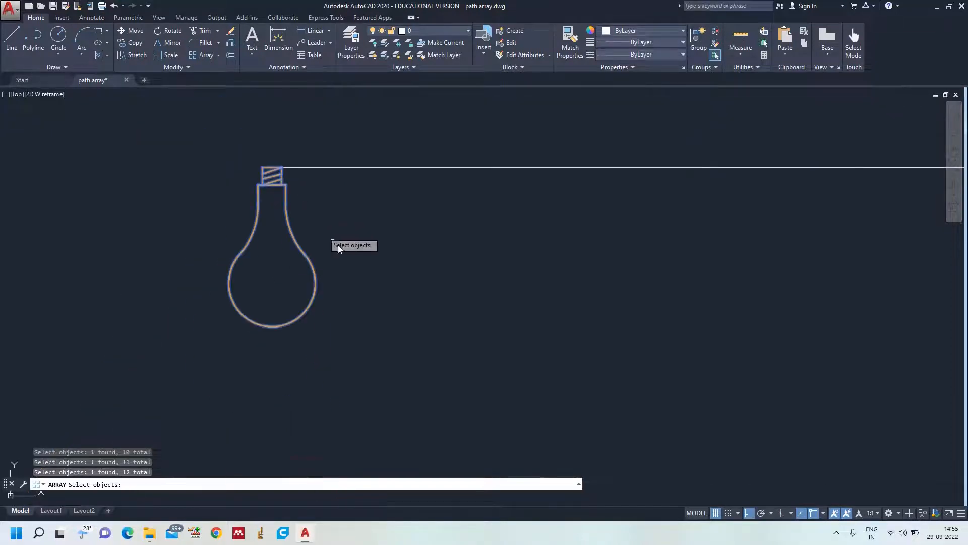
key(Return)
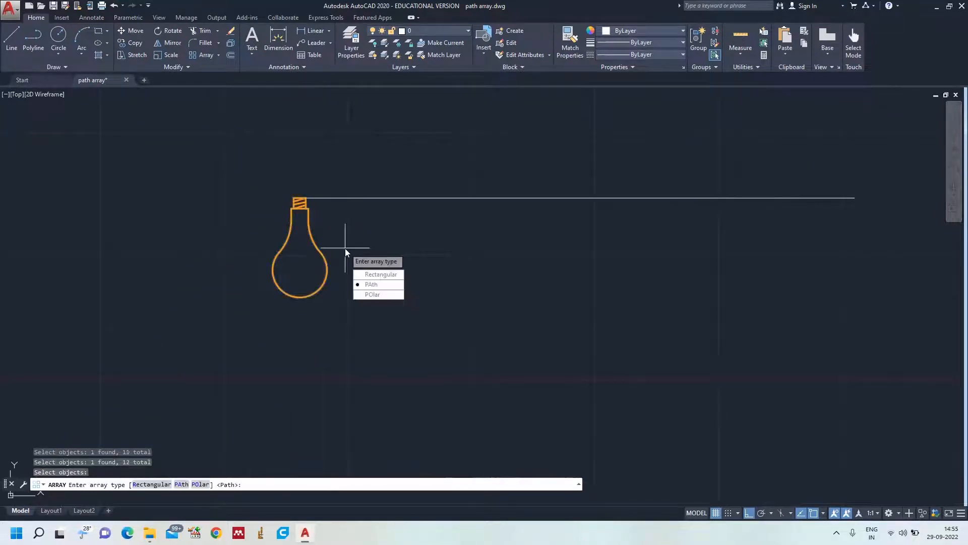
click(379, 286)
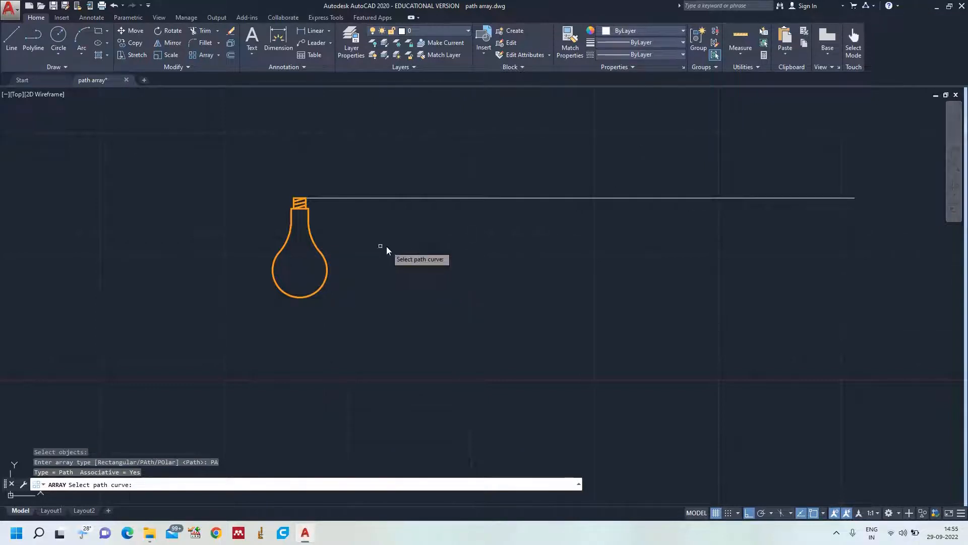
click(410, 197)
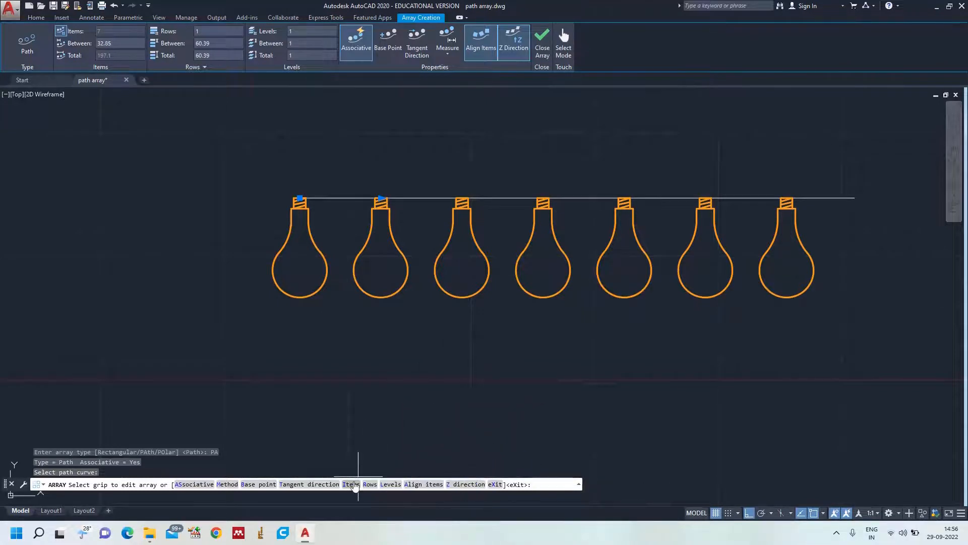
Set the path array's distance between items to 25 and request 10 items.
click(352, 485)
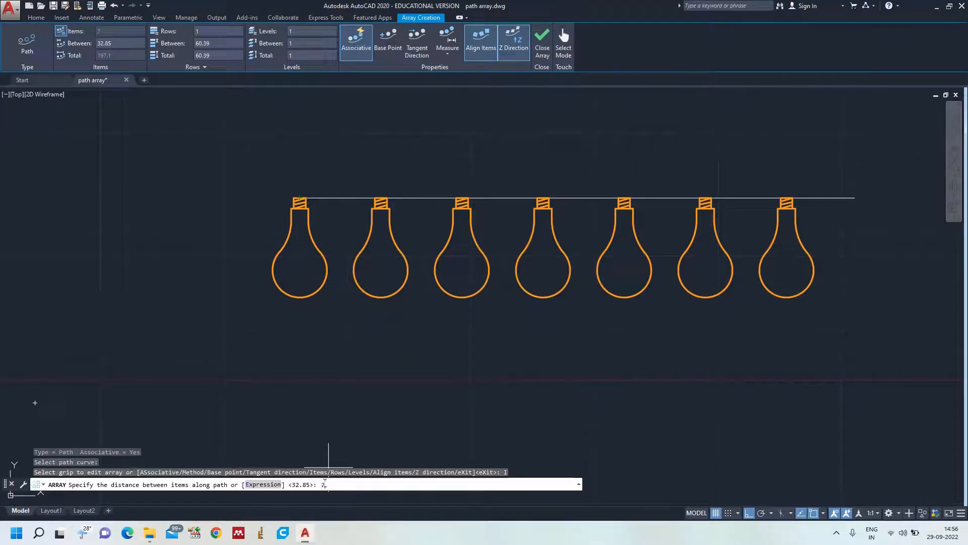
text(5)
key(Return)
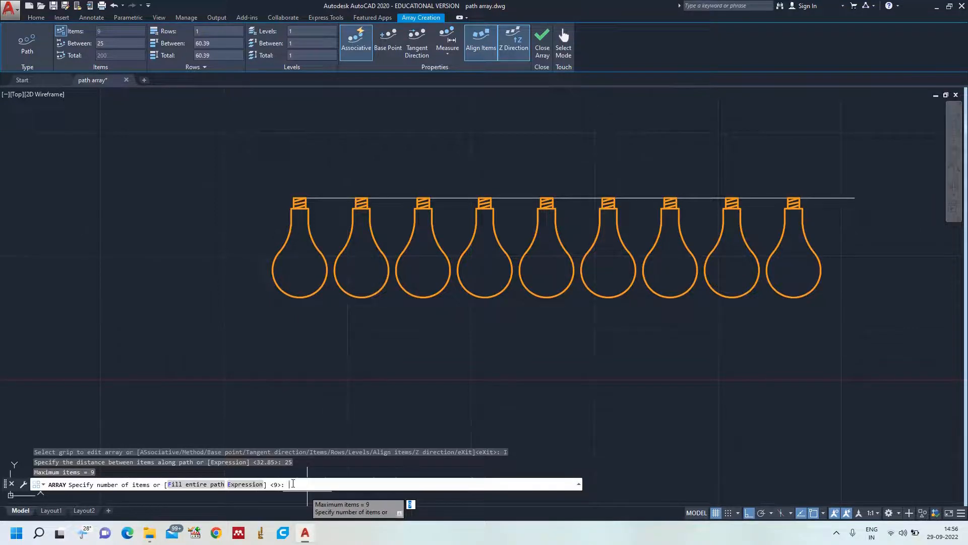
text(10)
key(Return)
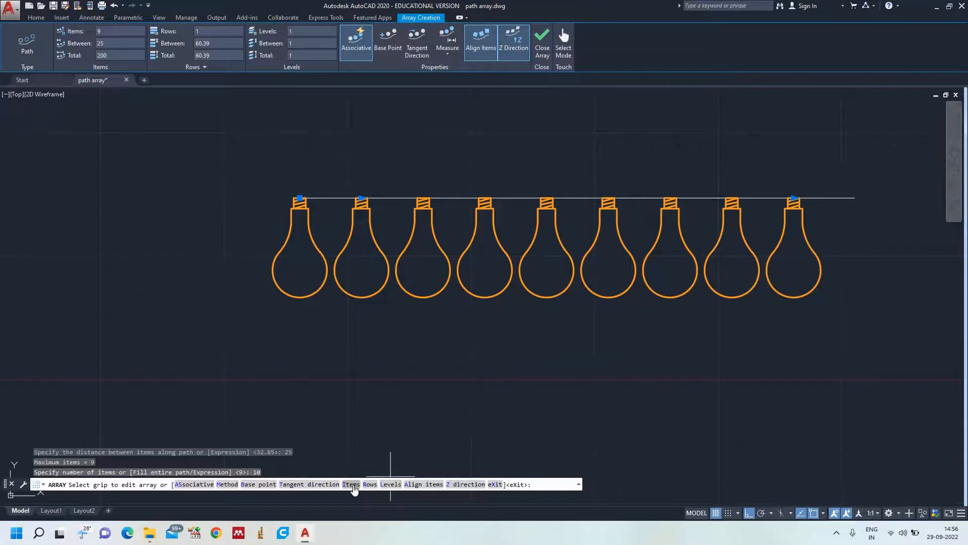
Set the path array's distance between items to 22 and the number of items to 11.
click(352, 485)
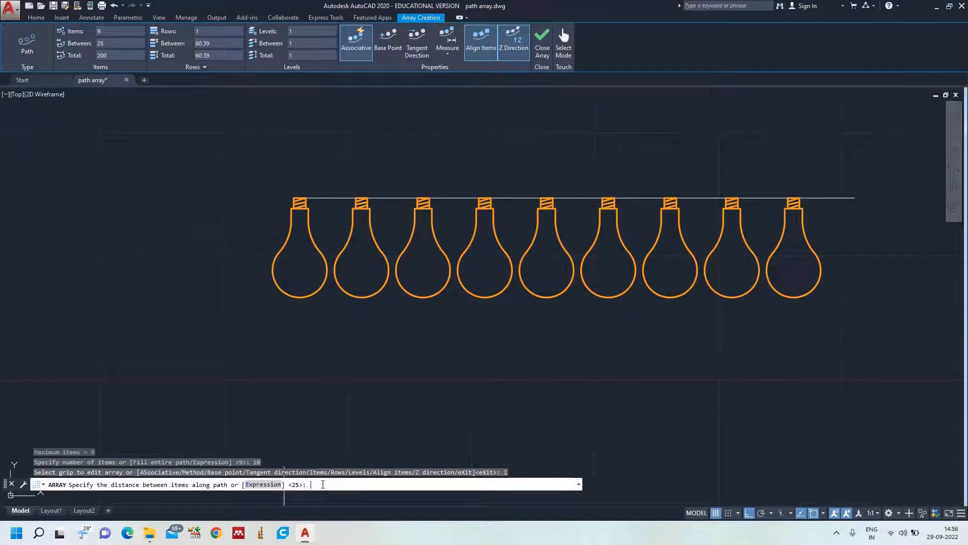
key(Return)
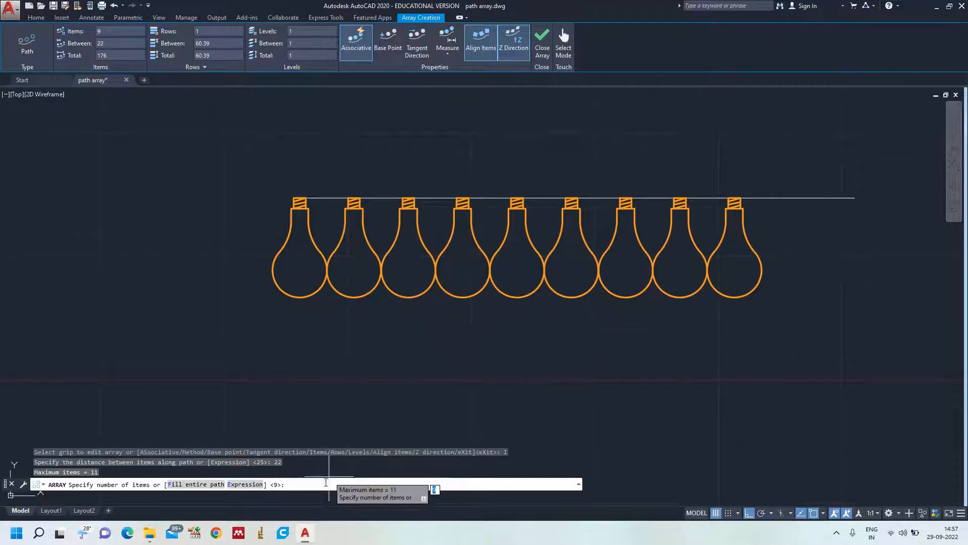
text(1)
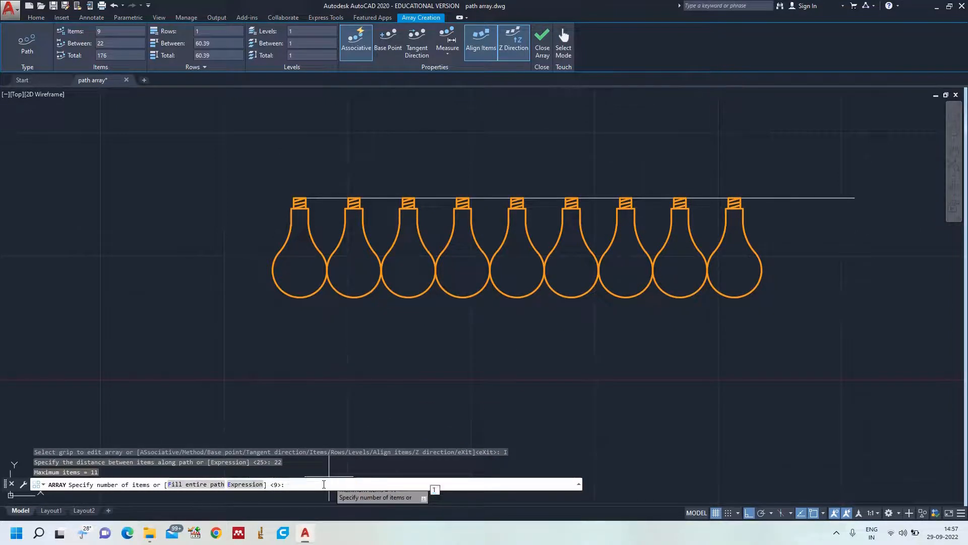
text(1)
key(Return)
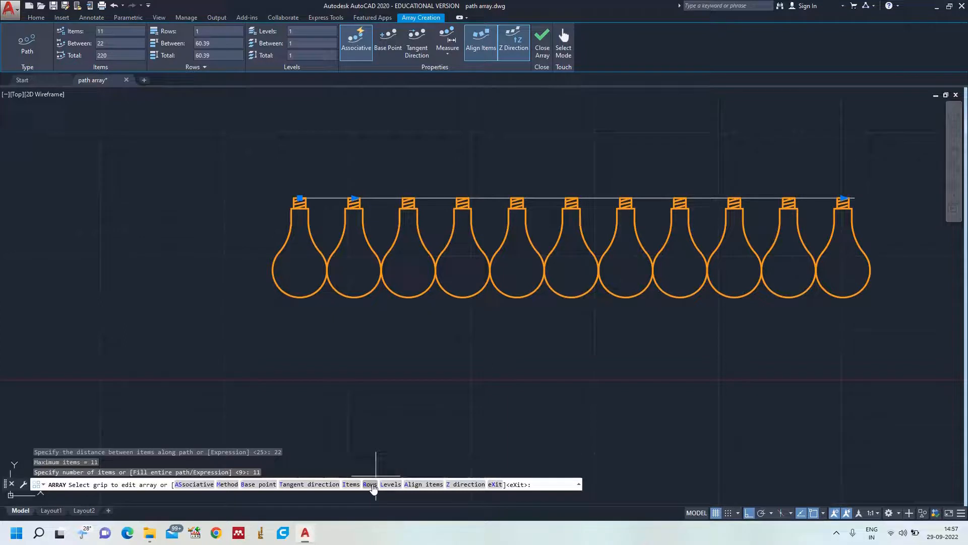
Give the array 2 rows spaced 45 apart with an elevation increment of 0, and finish the array.
click(370, 485)
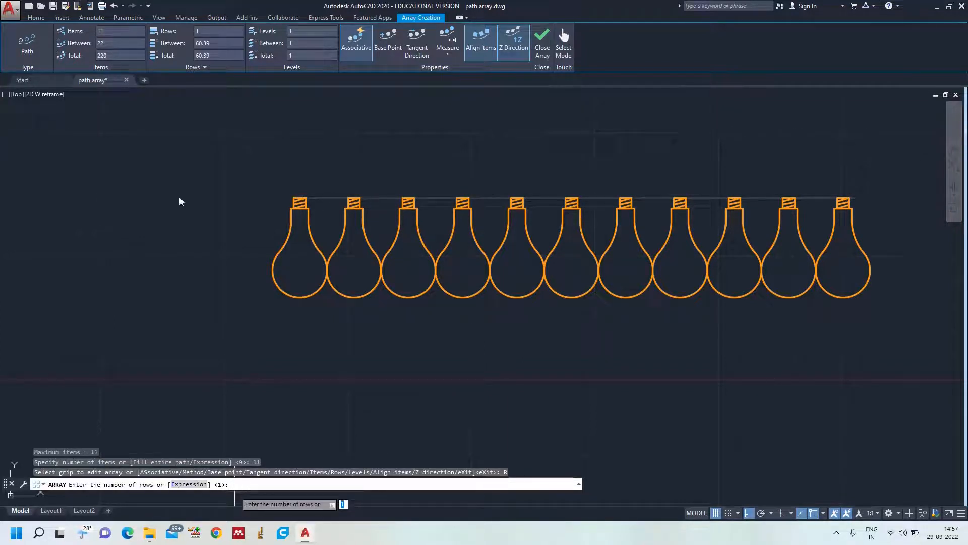
text(2)
key(Return)
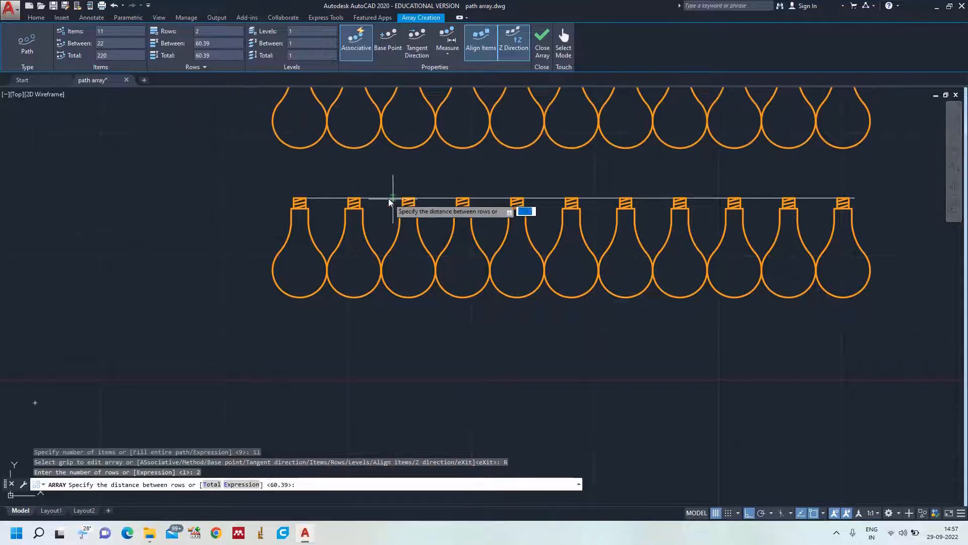
scroll(393, 203, down, 2)
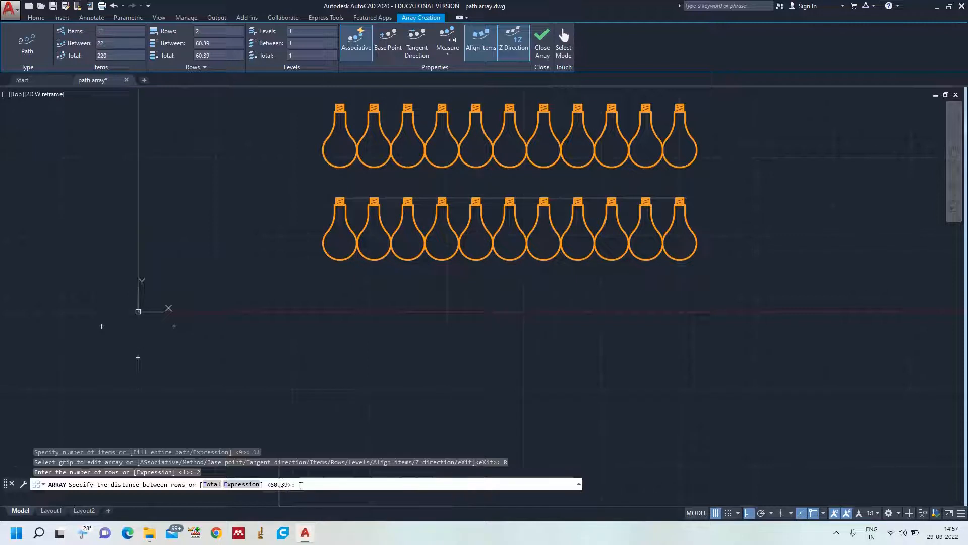
key(Return)
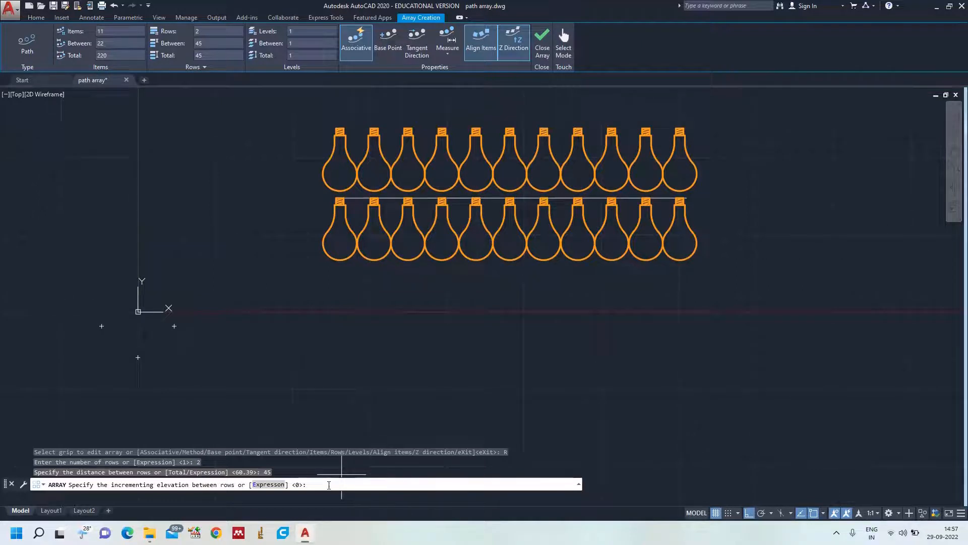
key(Return)
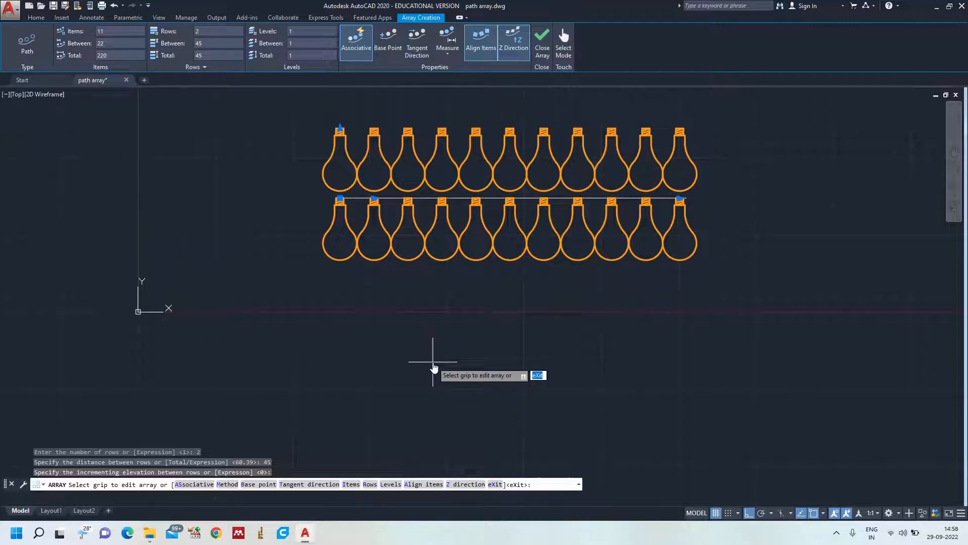
key(Return)
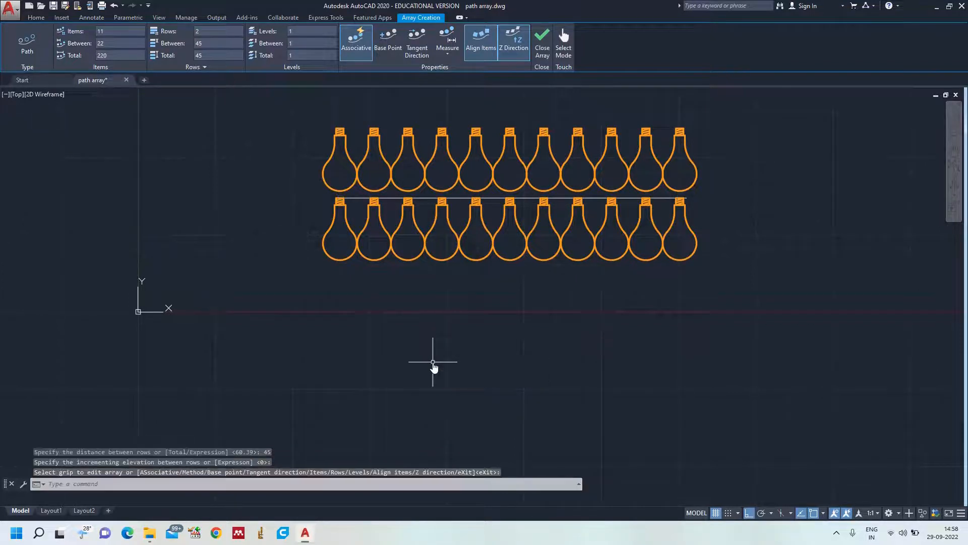
Draw an open wavy spline with Ortho off in the empty area above the arrayed bulbs, replacing one misplaced fit point along the way.
text(z)
key(Return)
text(a)
key(Return)
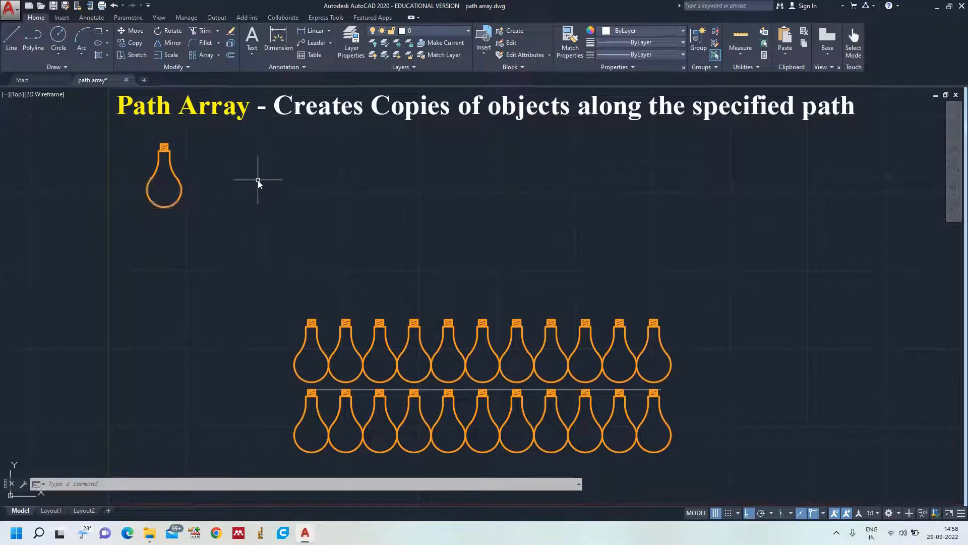
key(Return)
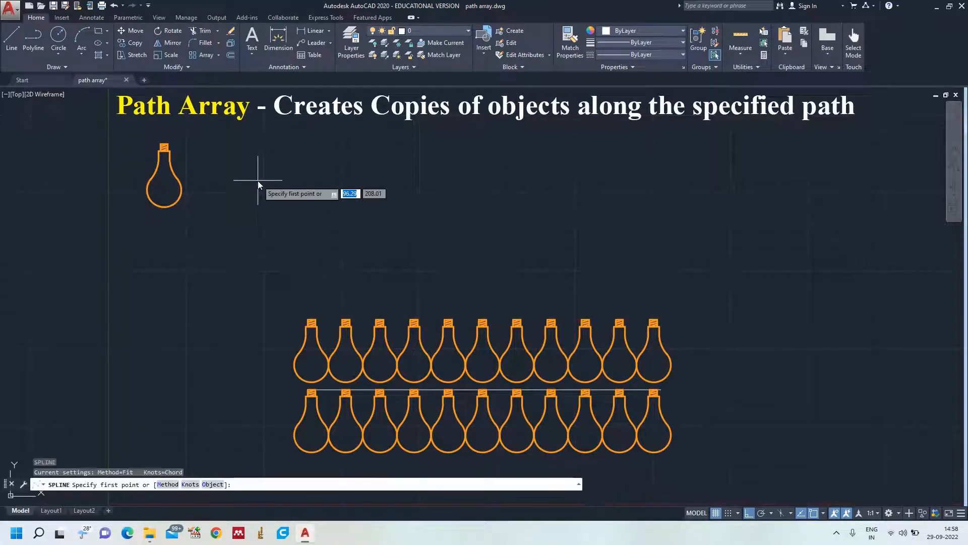
click(289, 239)
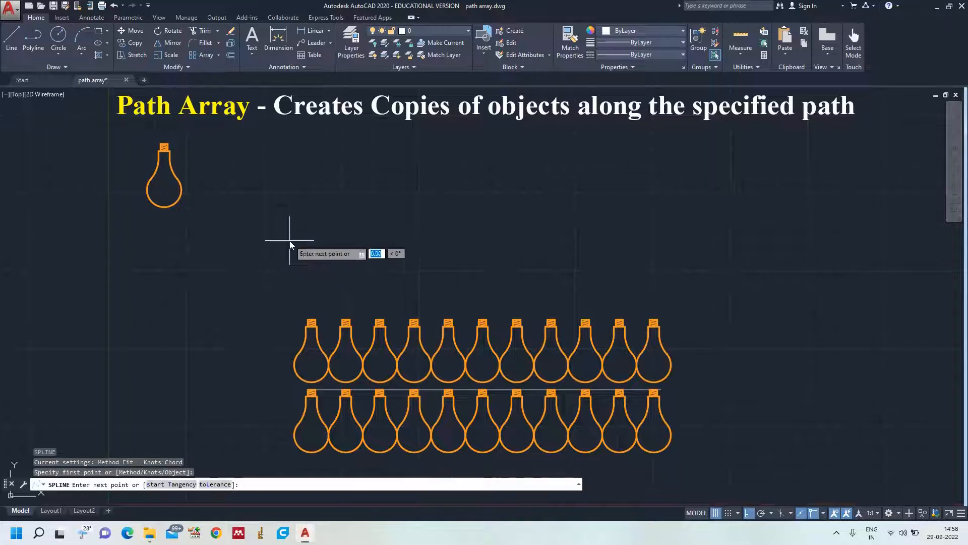
click(749, 512)
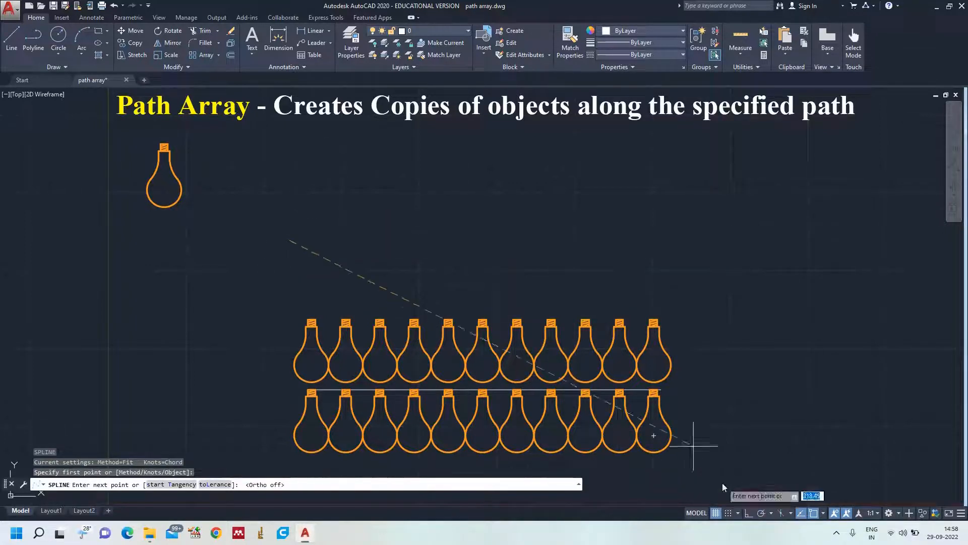
click(379, 196)
click(491, 213)
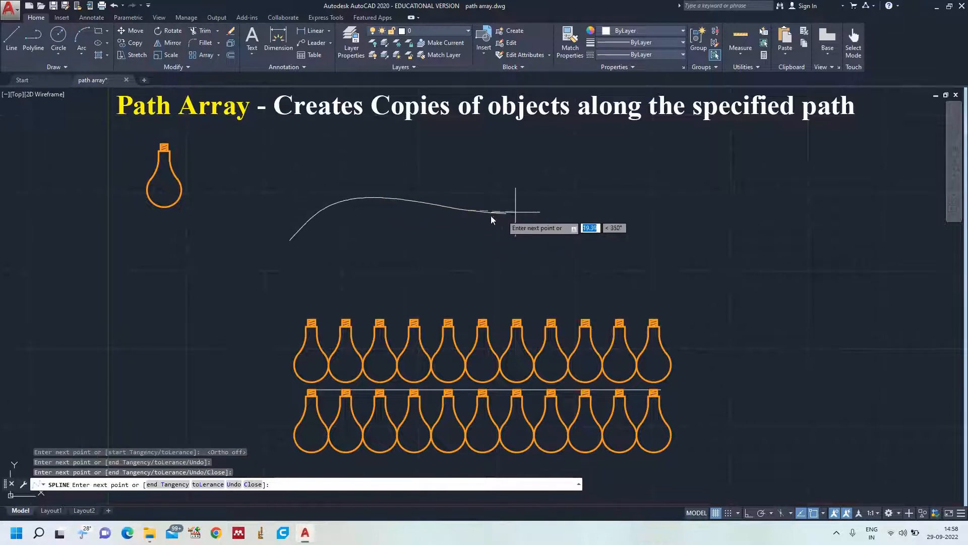
click(568, 193)
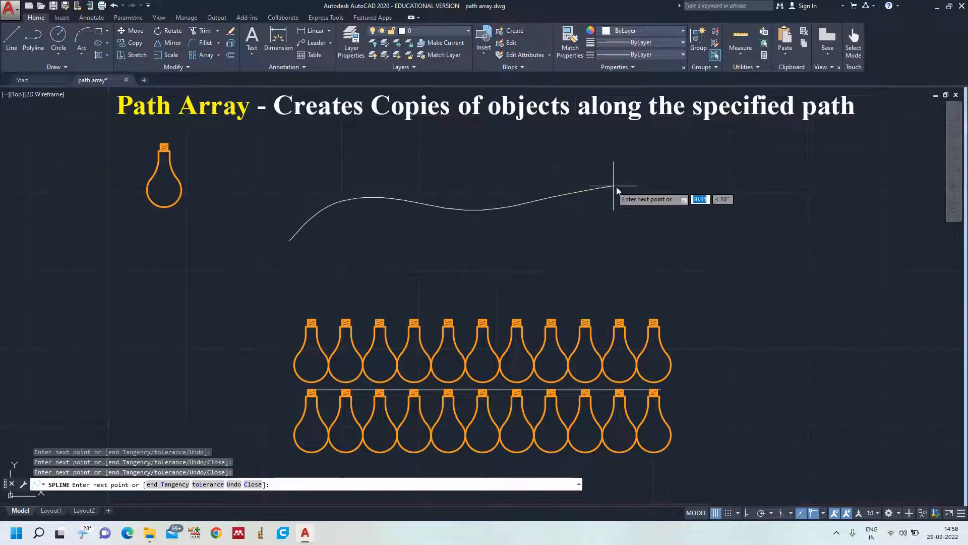
click(710, 228)
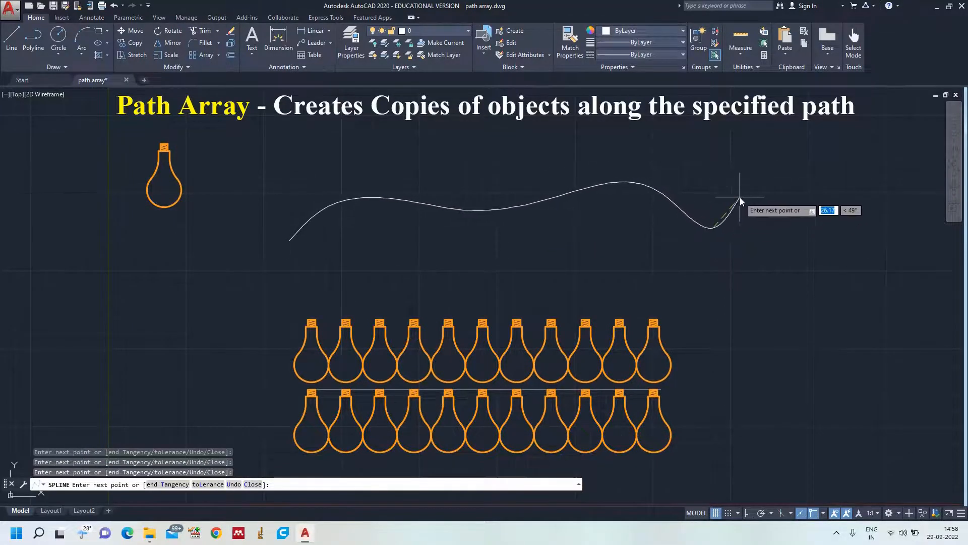
key(ctrl+z)
click(718, 201)
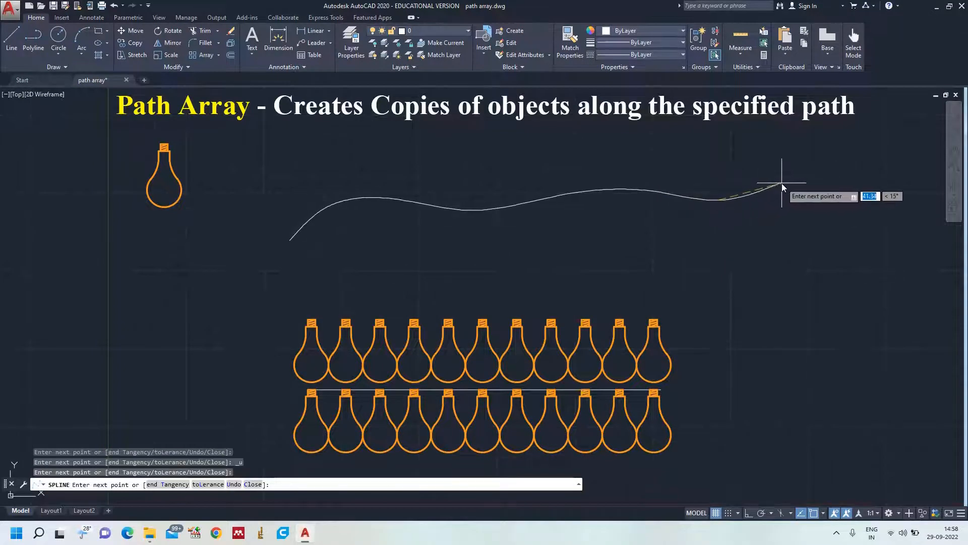
click(803, 182)
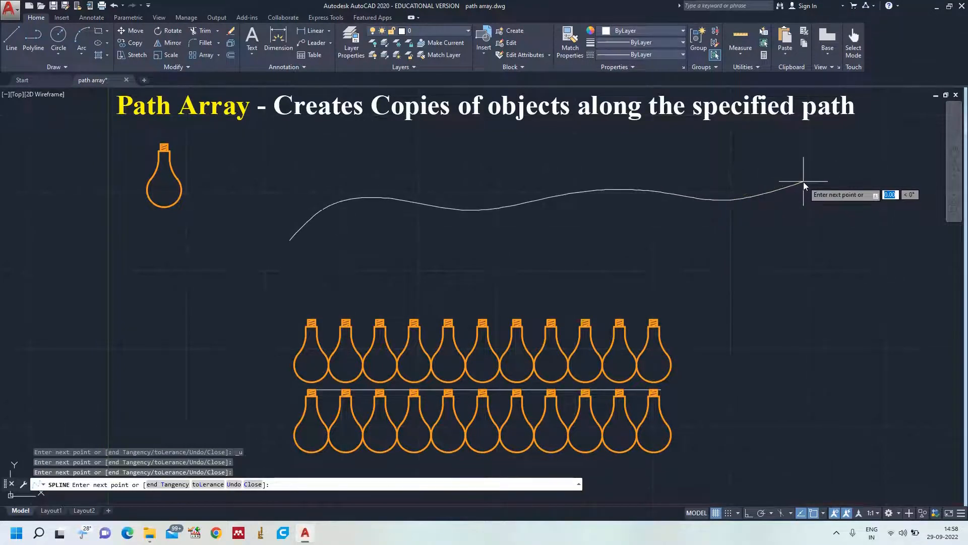
click(835, 189)
key(Return)
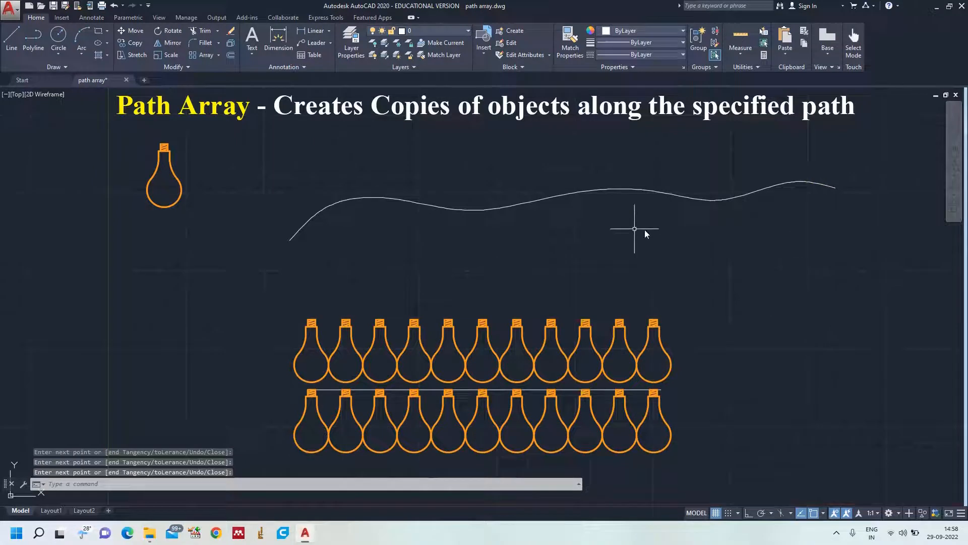
Copy the original bulb from the top of its cap to the start point of the wavy spline.
mouse_move(174, 153)
mouse_down()
mouse_move(134, 147)
mouse_move(234, 222)
mouse_up()
key(Return)
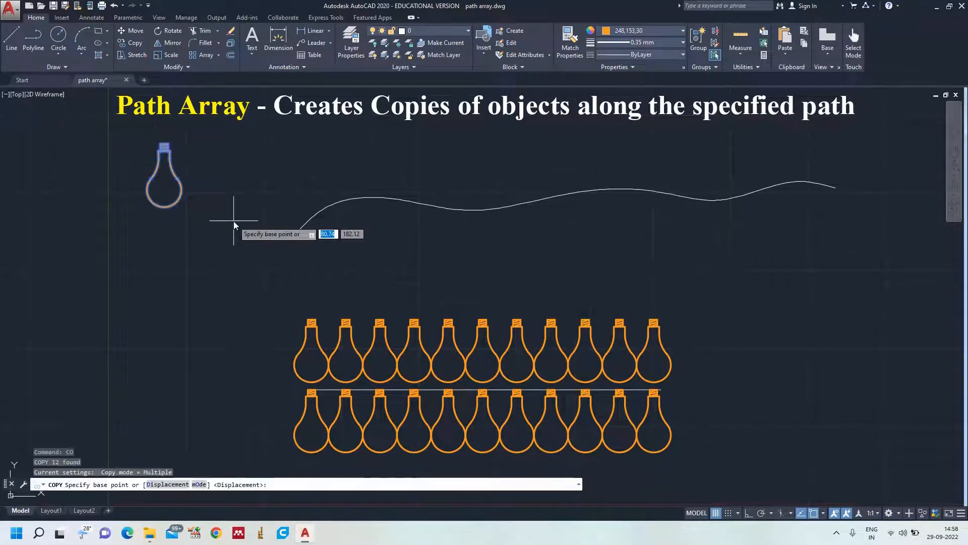
scroll(202, 202, up, 3)
scroll(167, 157, down, 1)
scroll(164, 153, down, 2)
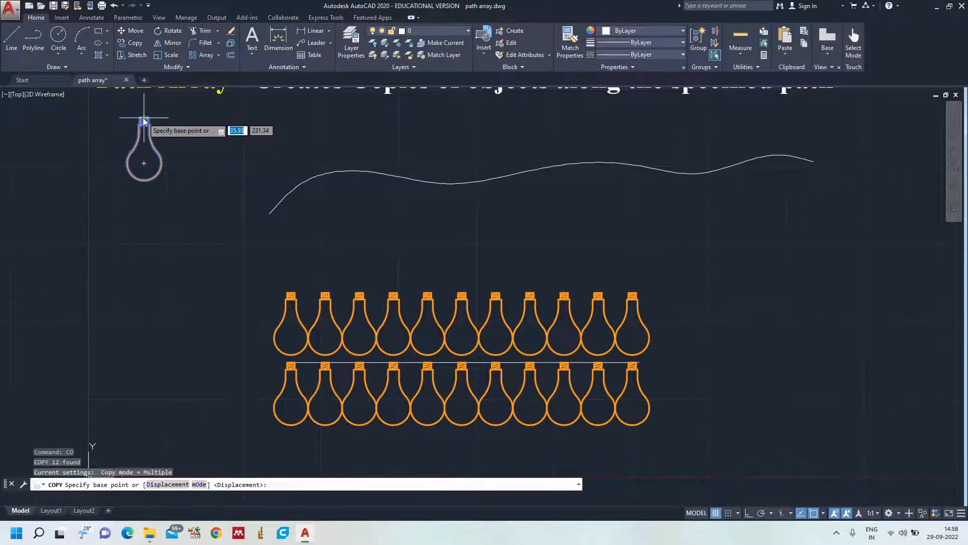
scroll(144, 120, up, 2)
click(143, 120)
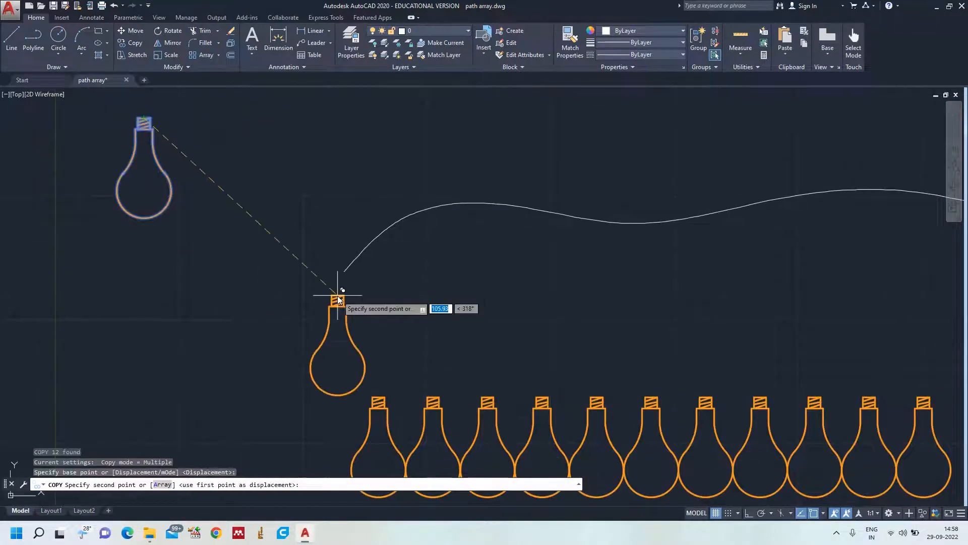
click(345, 272)
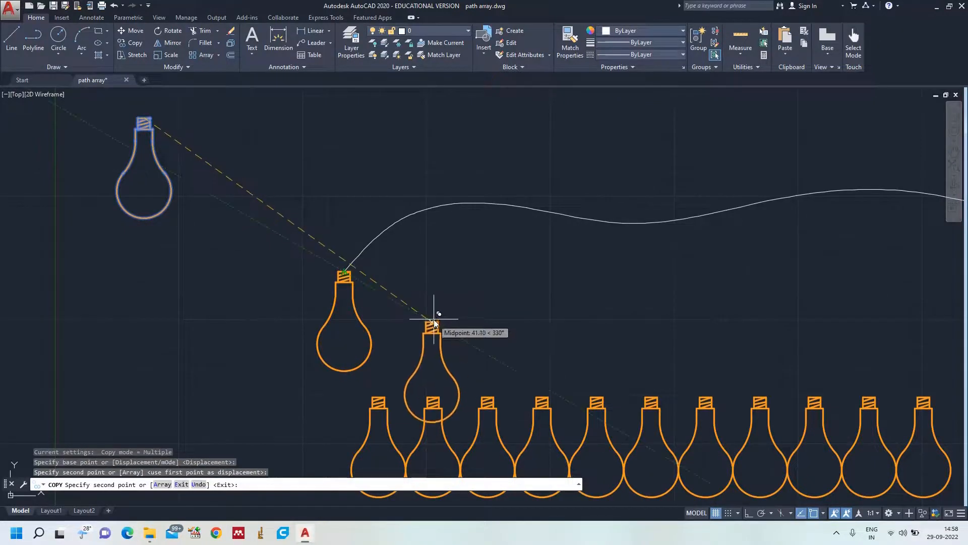
key(Escape)
Start an array and select the whole bulb at the spline's start, including its cap outline and thread lines.
text(z)
key(Return)
text(a)
key(Return)
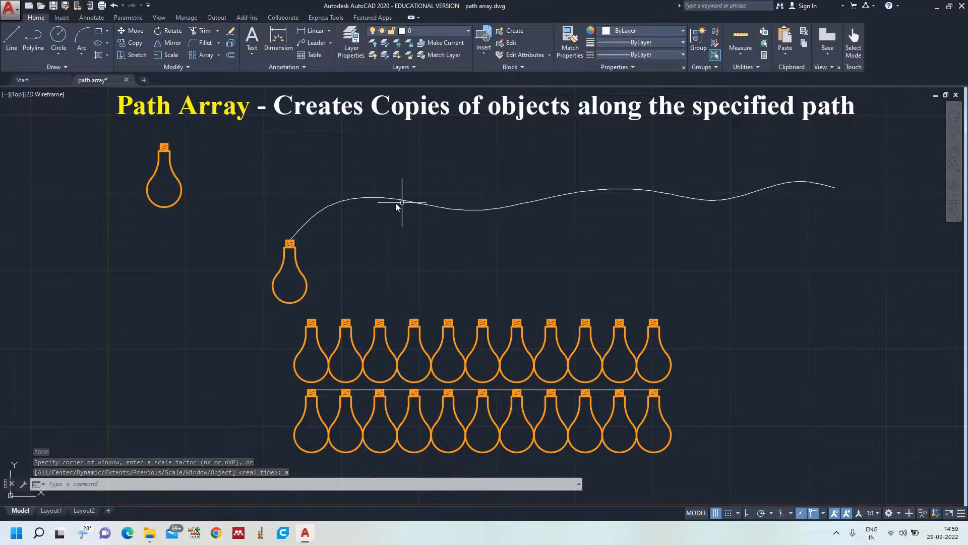
scroll(300, 273, up, 4)
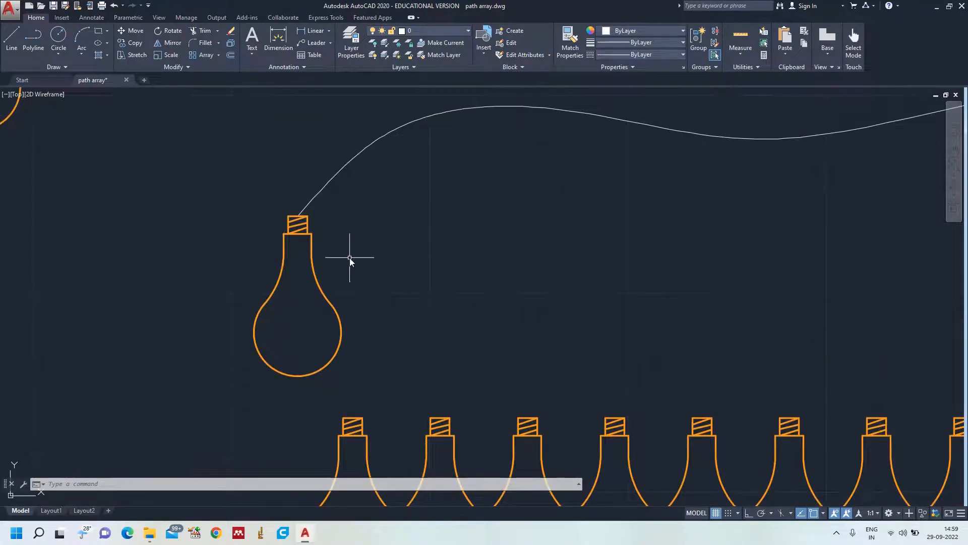
text(ar)
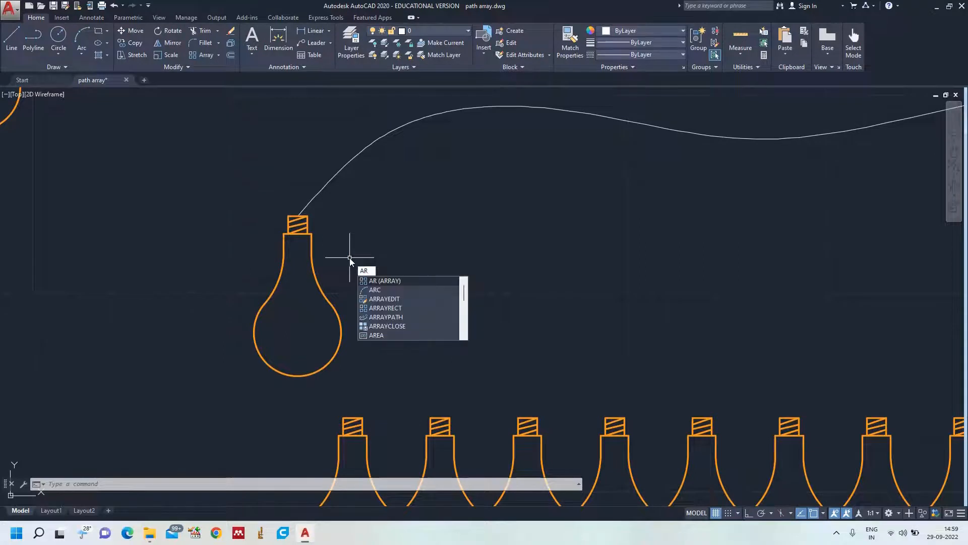
key(Return)
mouse_move(346, 252)
mouse_down()
mouse_move(273, 262)
mouse_move(380, 334)
mouse_up()
click(288, 240)
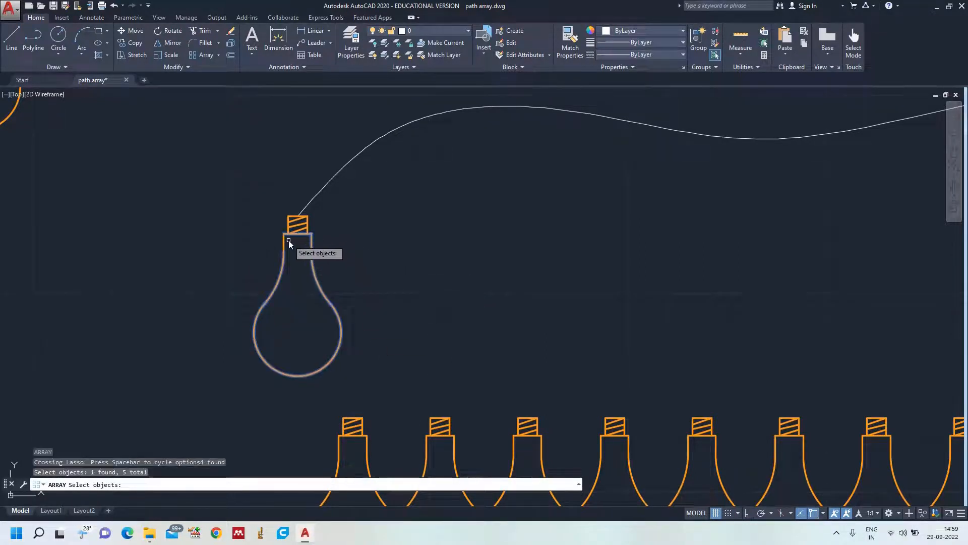
click(284, 244)
scroll(296, 220, up, 3)
click(280, 210)
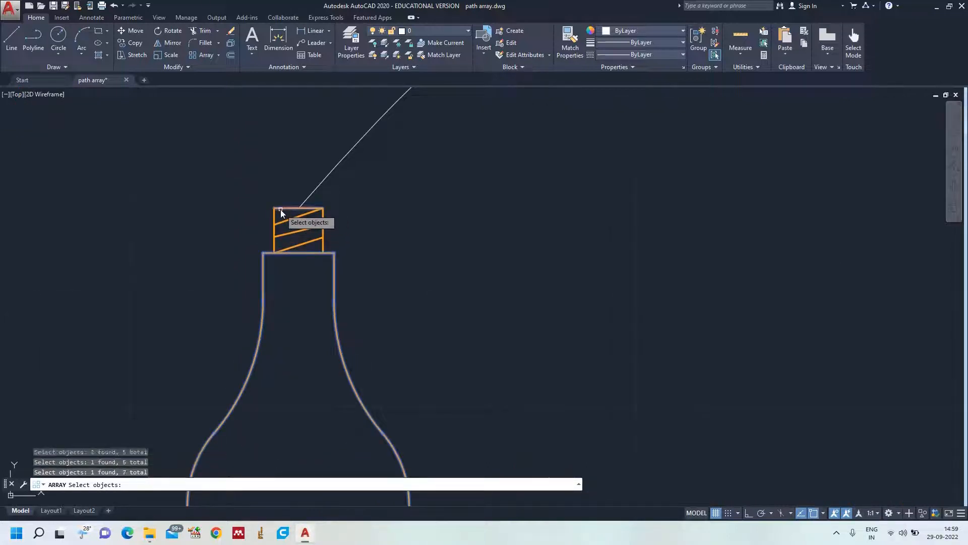
click(274, 217)
click(295, 217)
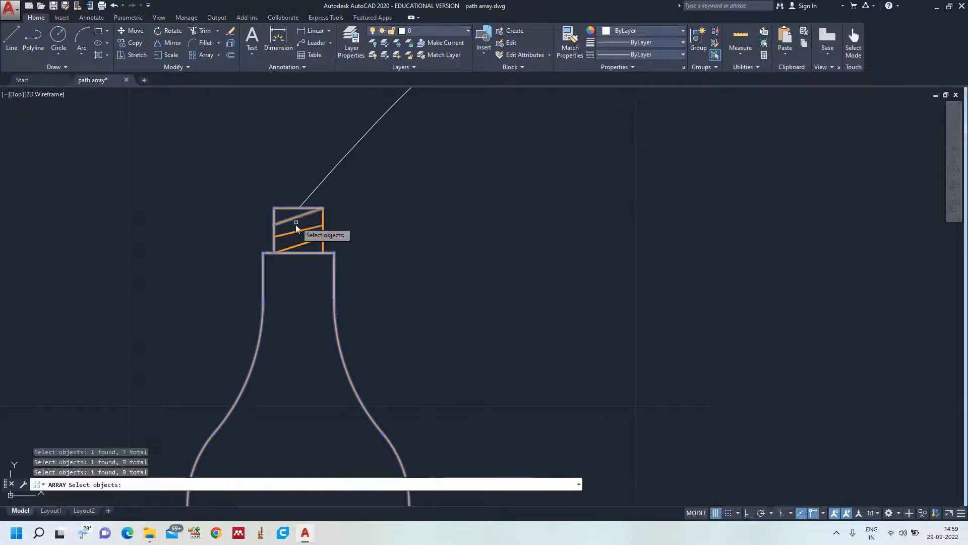
click(296, 233)
click(302, 245)
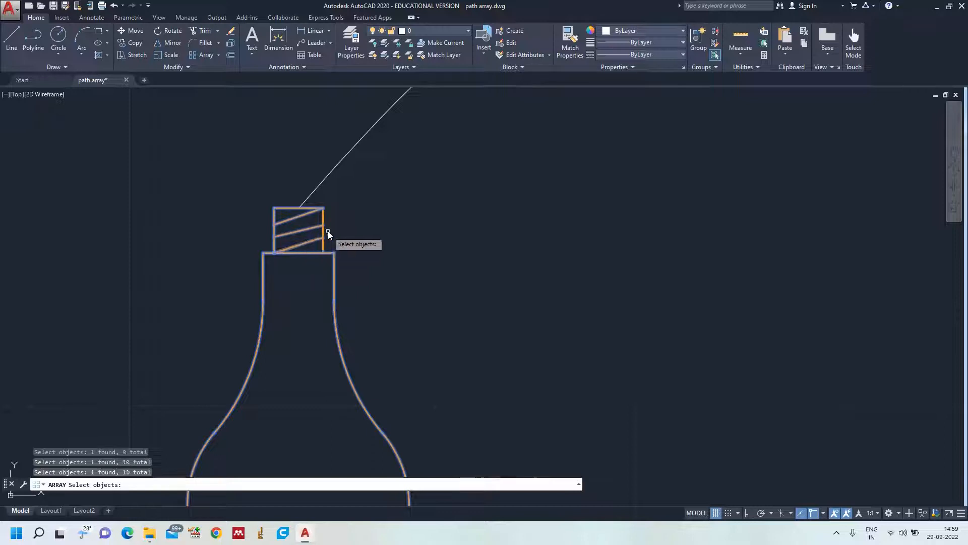
click(323, 233)
scroll(406, 233, down, 3)
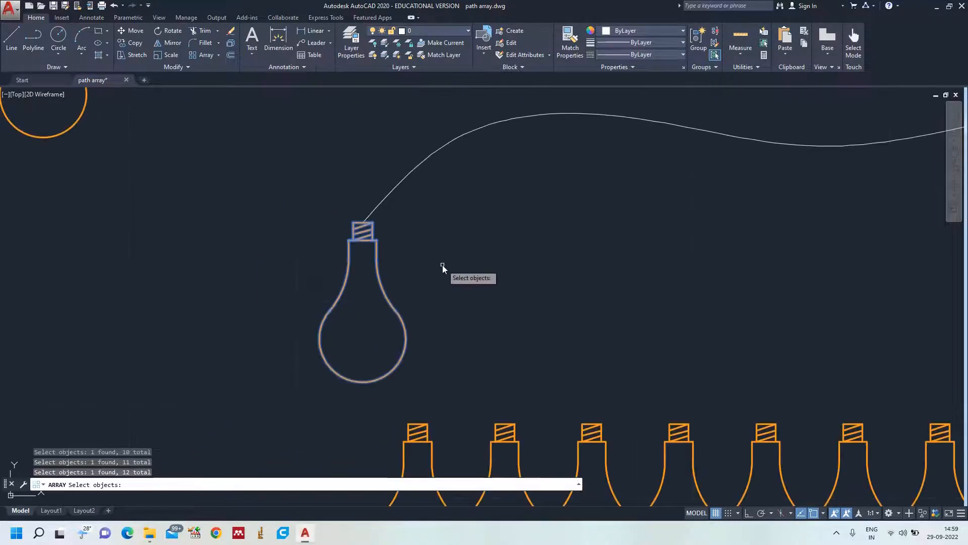
Make the array a path array with the wavy spline as its path curve.
key(Return)
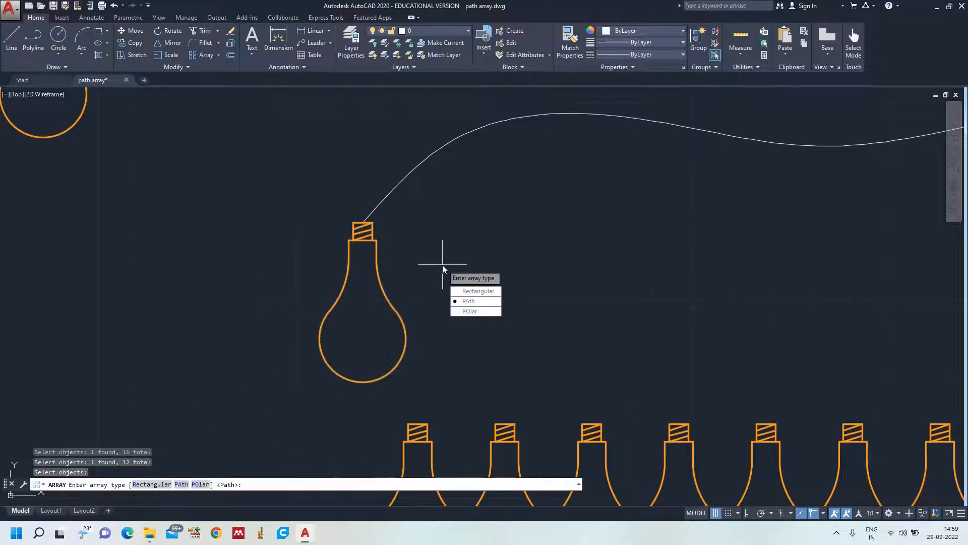
click(462, 301)
scroll(544, 263, down, 5)
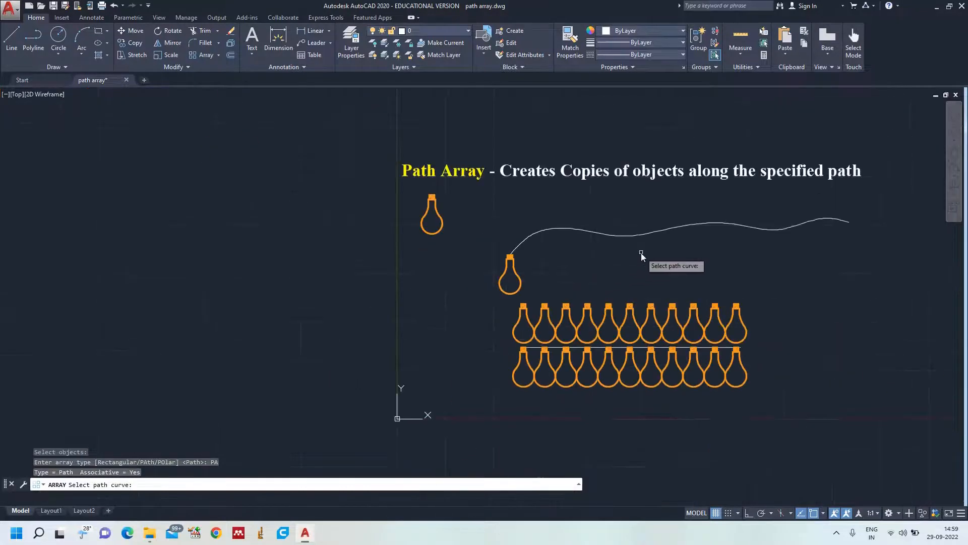
click(646, 233)
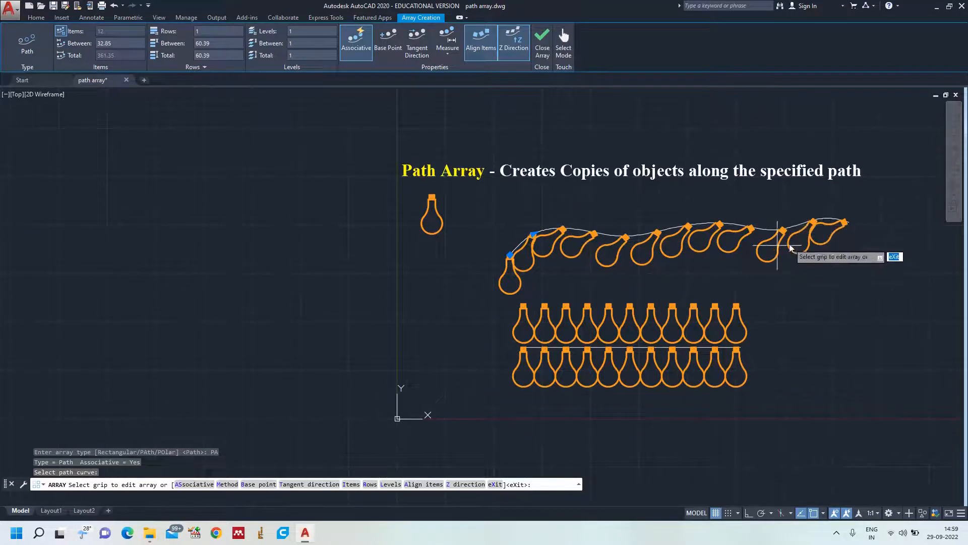
Switch the alignment of the arrayed bulbs to the path off, back on, and off again.
click(414, 486)
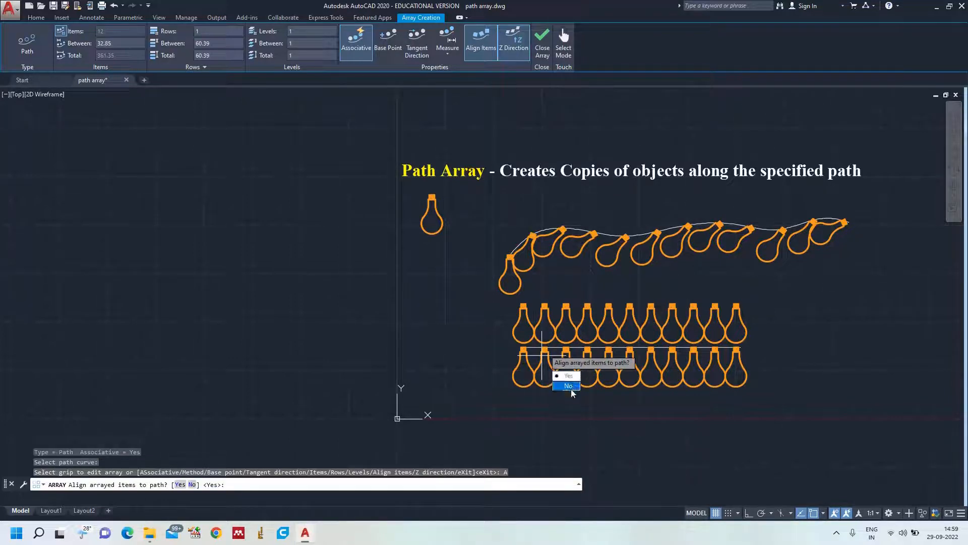
click(570, 386)
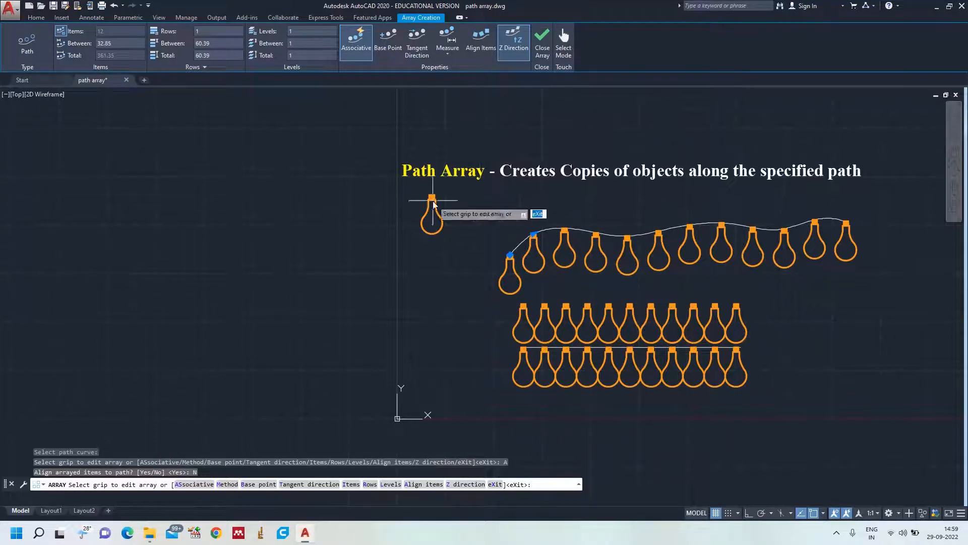
click(415, 485)
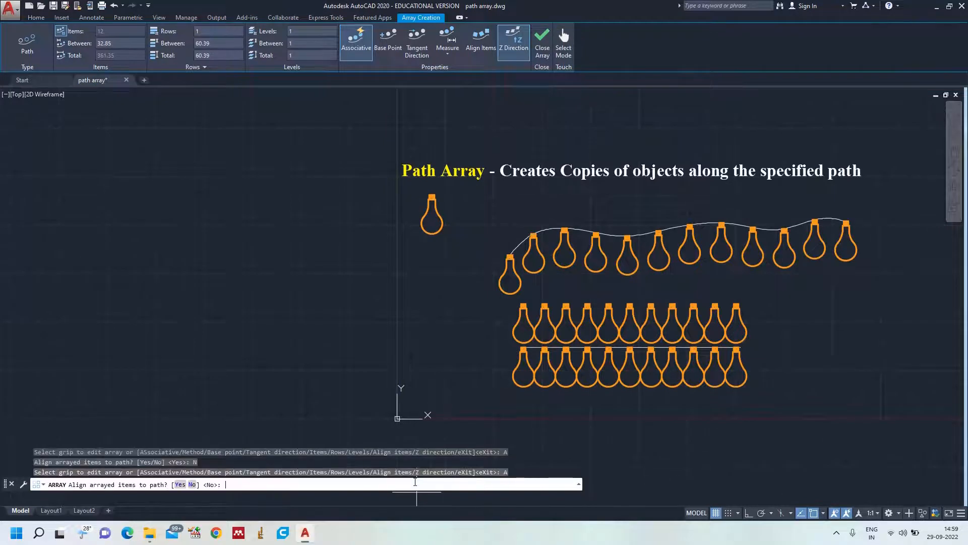
click(182, 485)
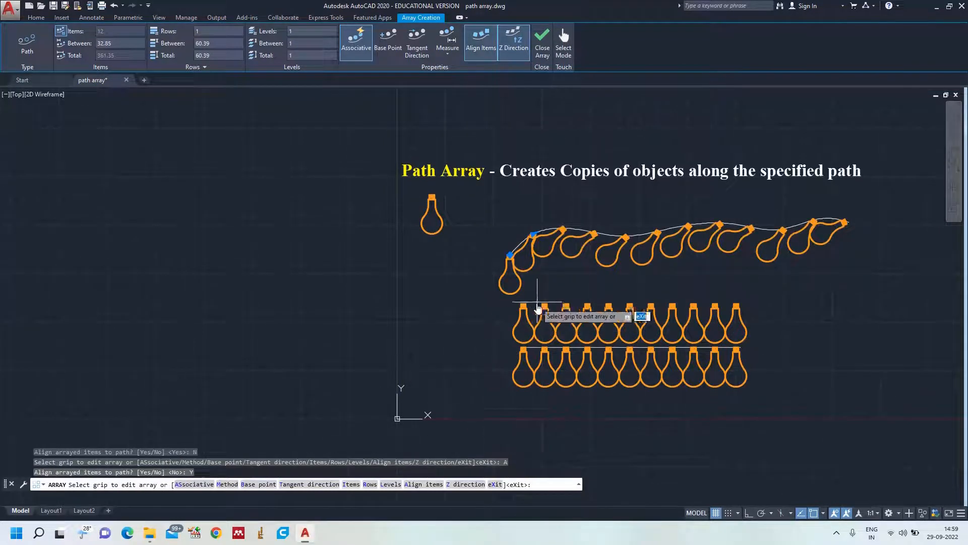
click(480, 41)
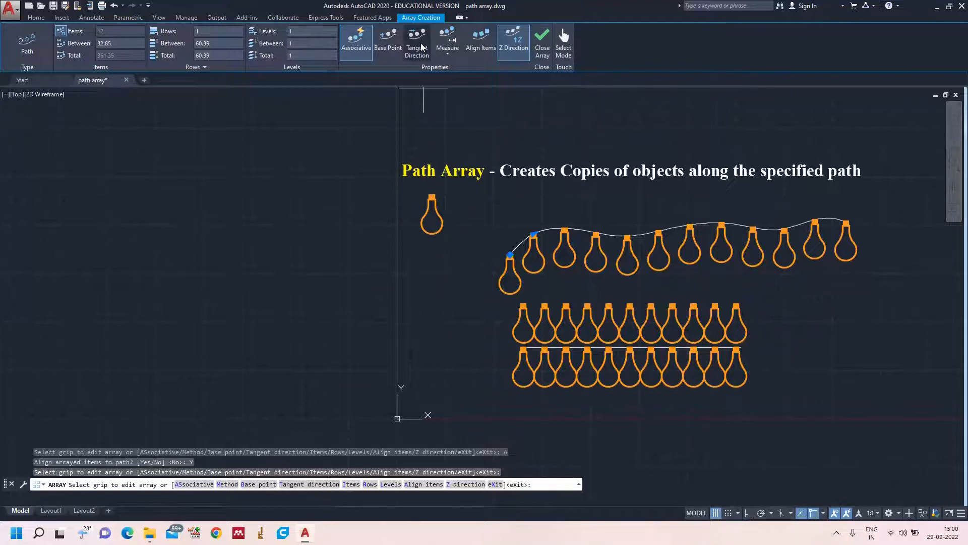
Define the array's tangent direction with a diagonal vector rising to the right beside the spline's start.
click(309, 485)
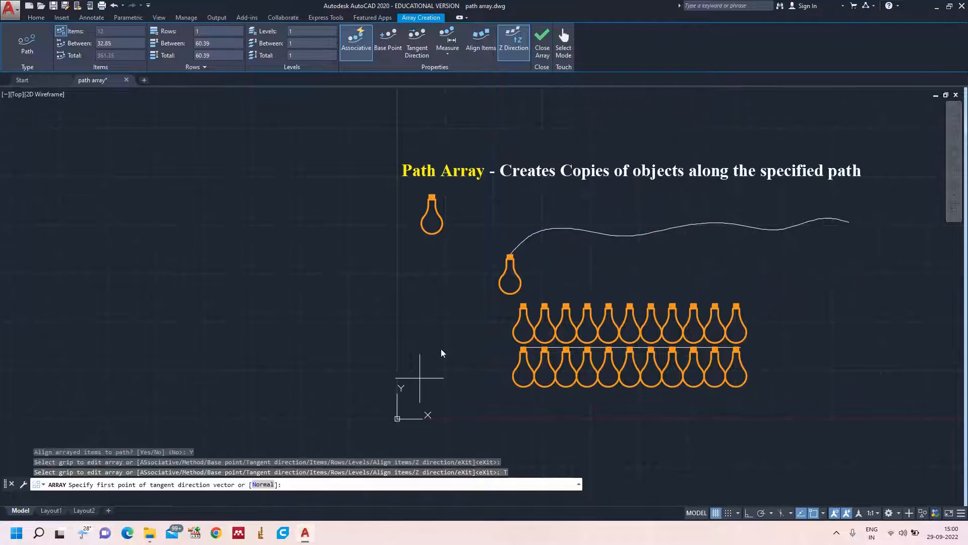
click(481, 264)
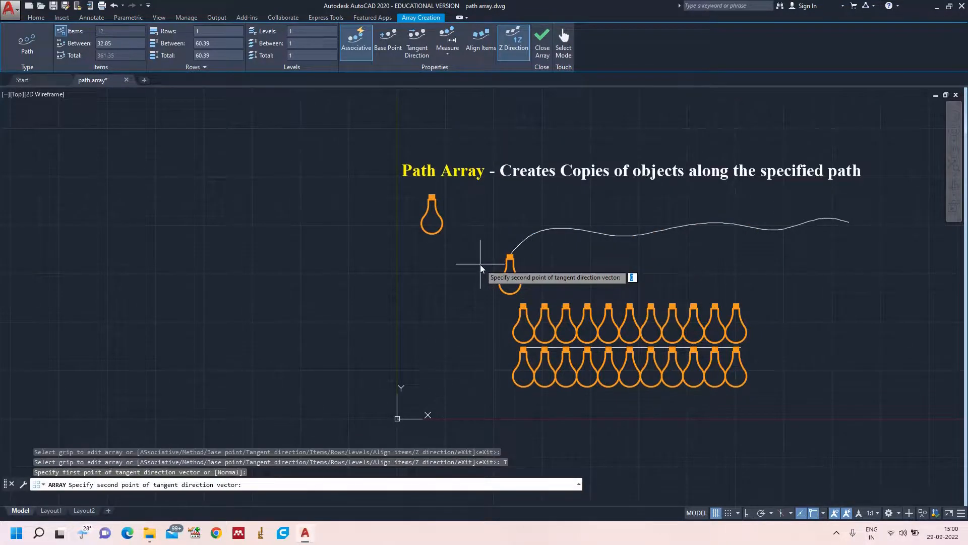
click(517, 219)
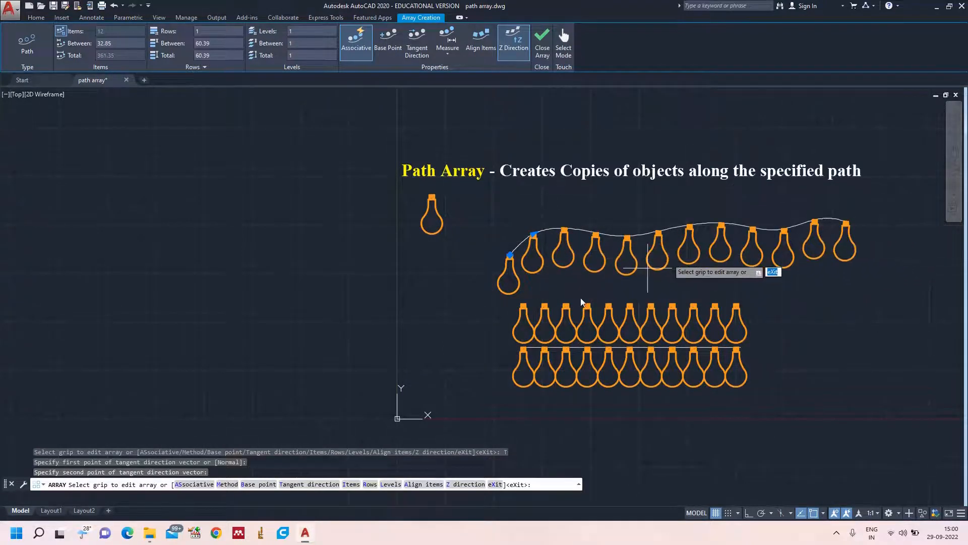
Redefine the array's tangent direction with a short diagonal vector rising to the left beside the spline's start.
text(T)
key(Return)
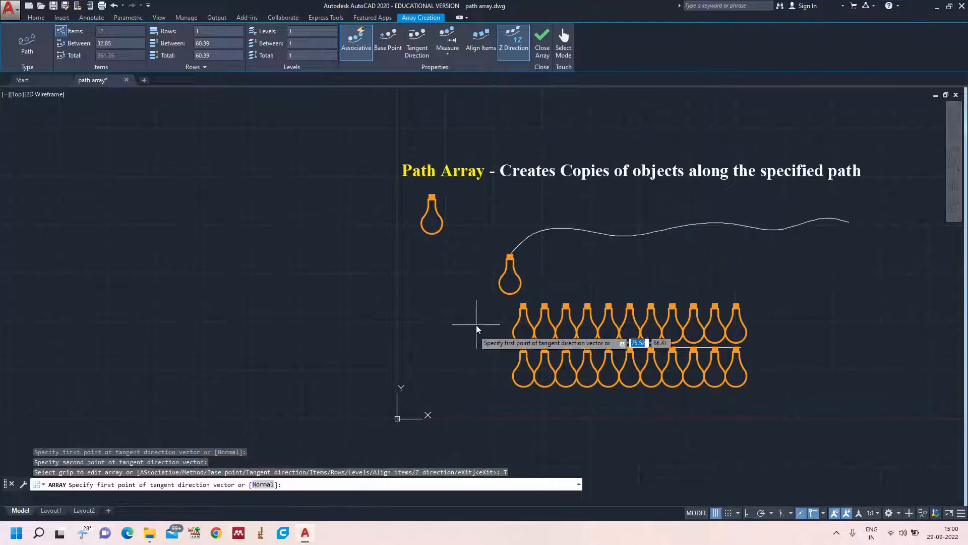
click(493, 248)
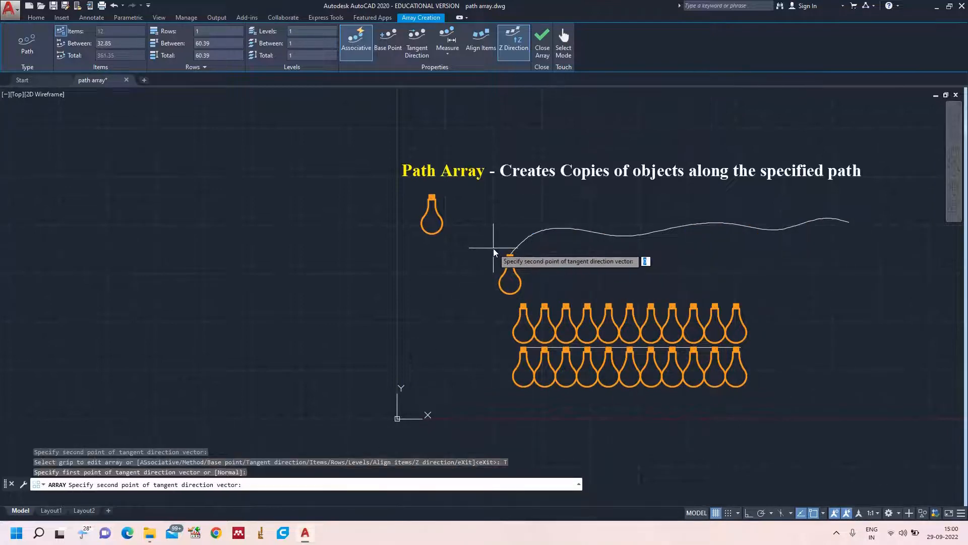
click(462, 226)
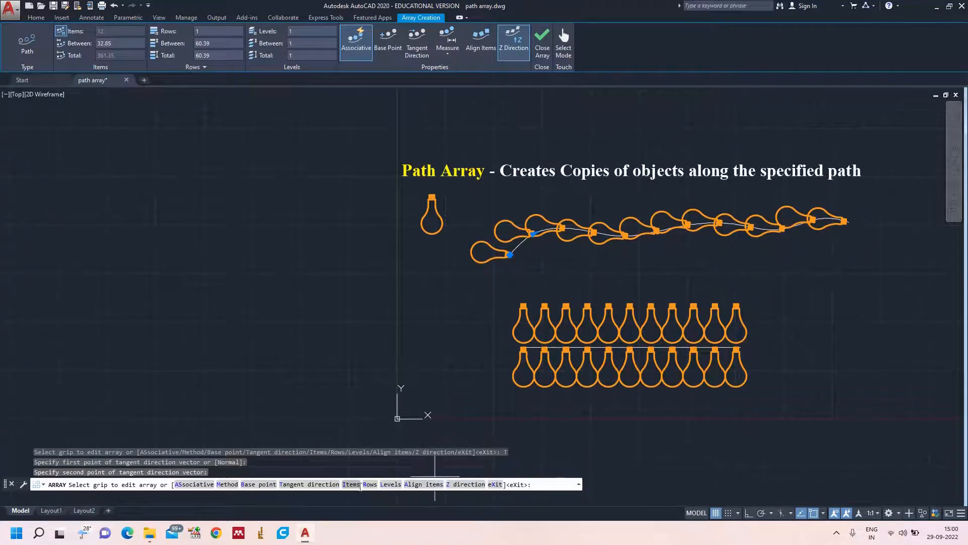
Set the array's tangent direction with a steeper vector rising to the right beside the spline's start.
click(319, 484)
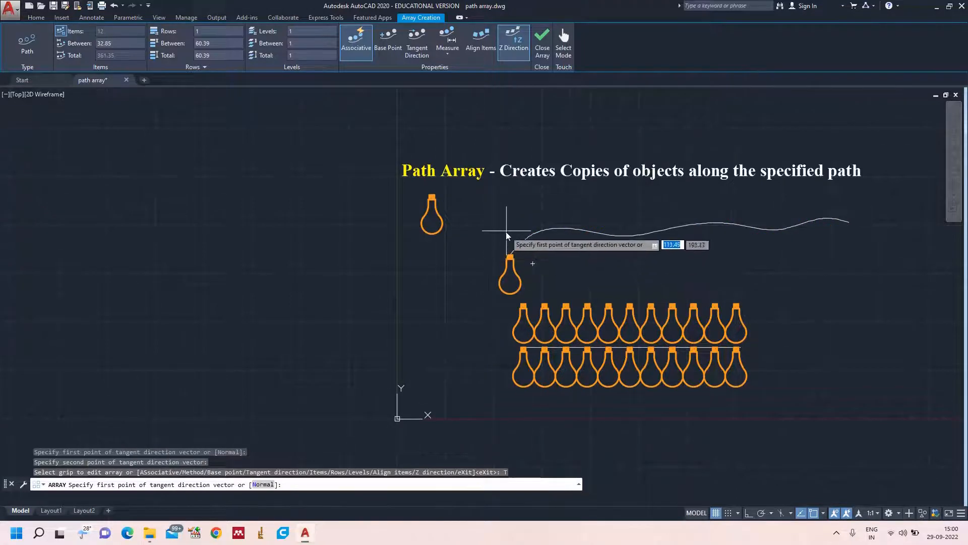
click(484, 259)
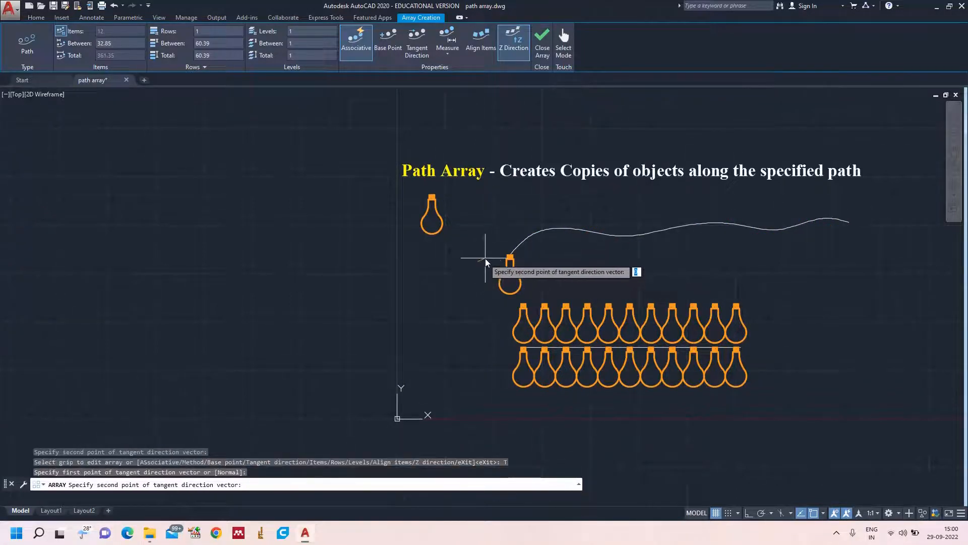
click(501, 229)
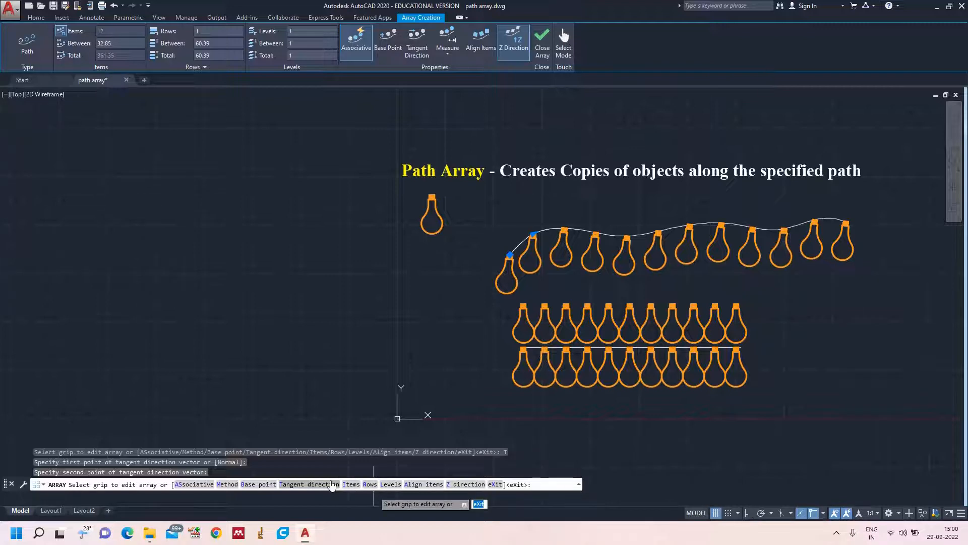
Give the spline bulb array 3 levels spaced 3 units apart and finish the array.
click(392, 485)
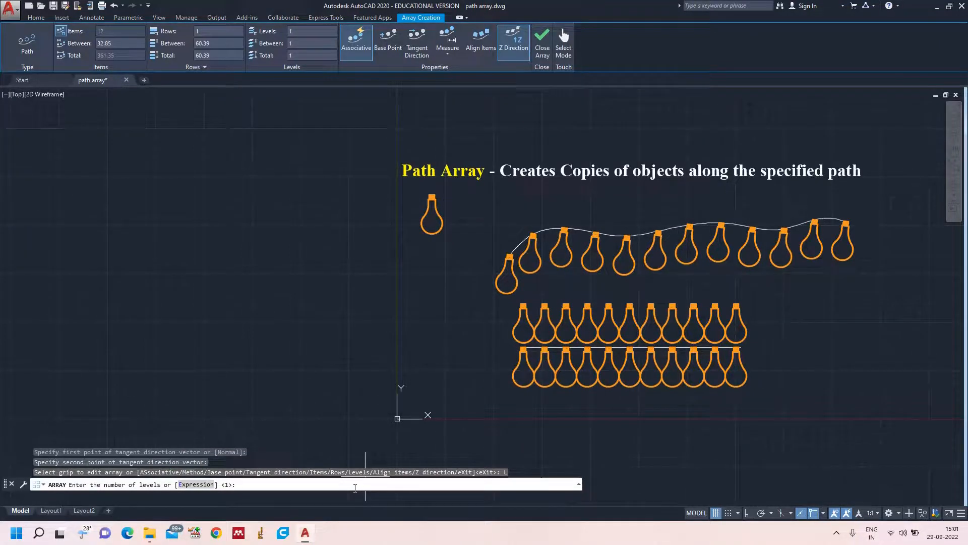
key(Return)
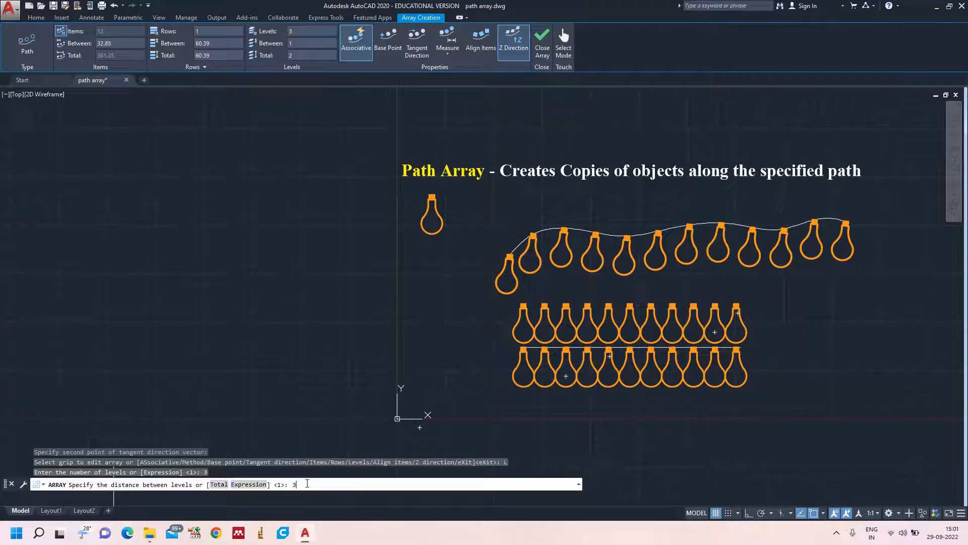
key(Return)
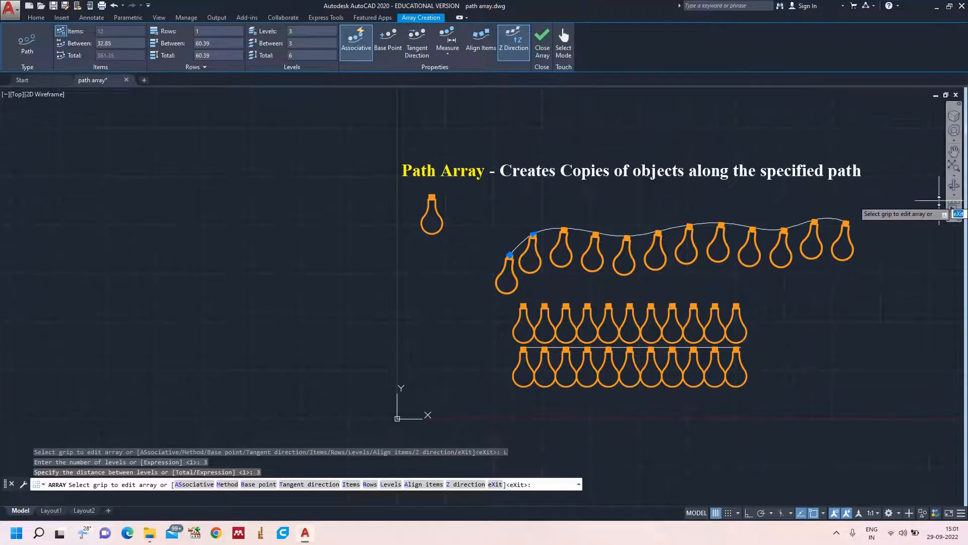
key(Escape)
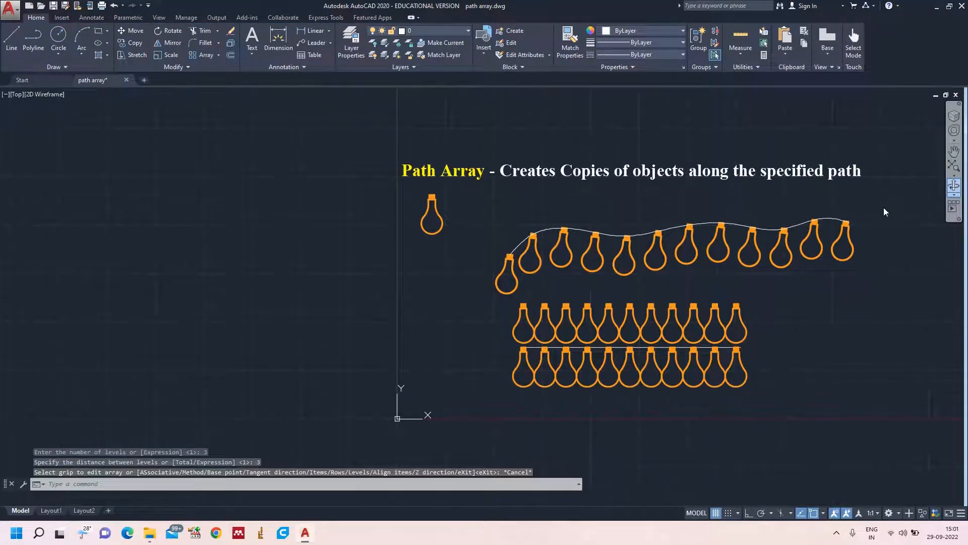
Orbit the model into a tilted 3D view and examine the stacked levels of the bulb array along the spline.
click(954, 186)
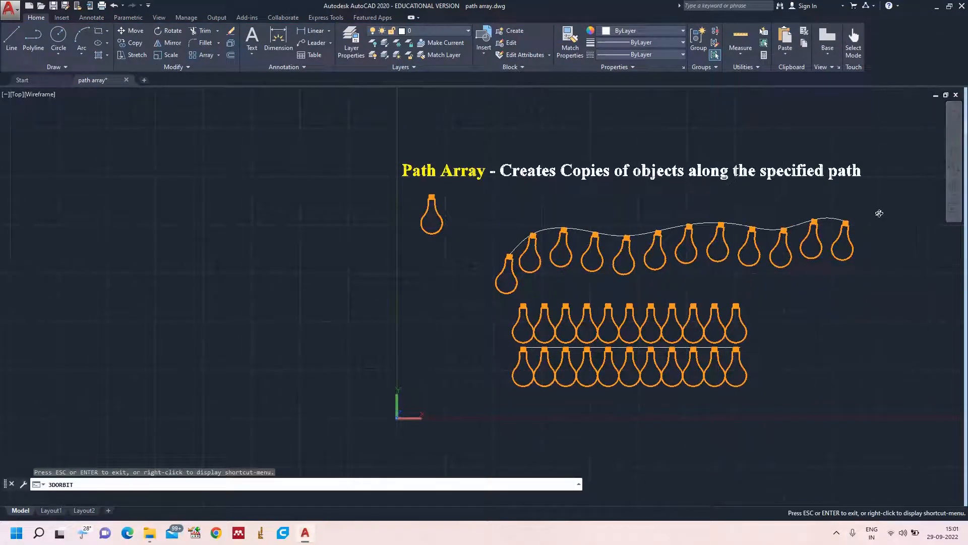
mouse_move(879, 213)
mouse_down()
mouse_move(897, 190)
mouse_move(867, 173)
mouse_move(860, 151)
mouse_move(818, 262)
mouse_move(758, 309)
mouse_move(730, 317)
mouse_move(755, 301)
mouse_move(689, 203)
mouse_move(761, 380)
mouse_move(748, 313)
mouse_move(745, 337)
mouse_up()
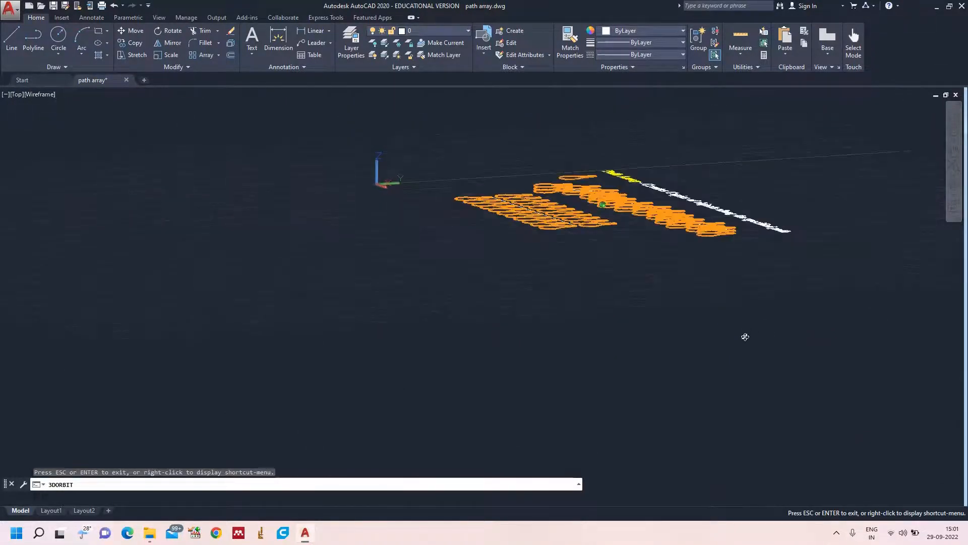
scroll(726, 273, up, 5)
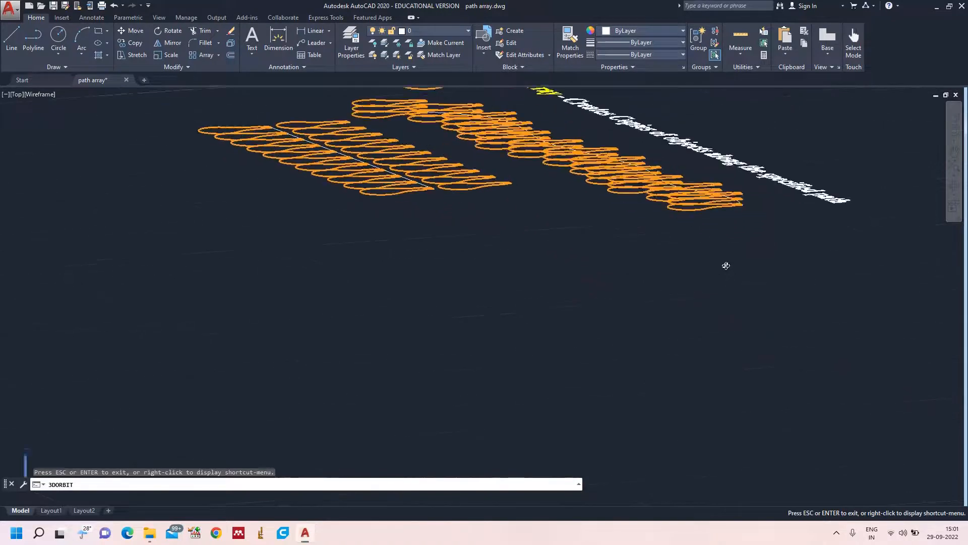
scroll(725, 266, up, 4)
scroll(754, 211, up, 3)
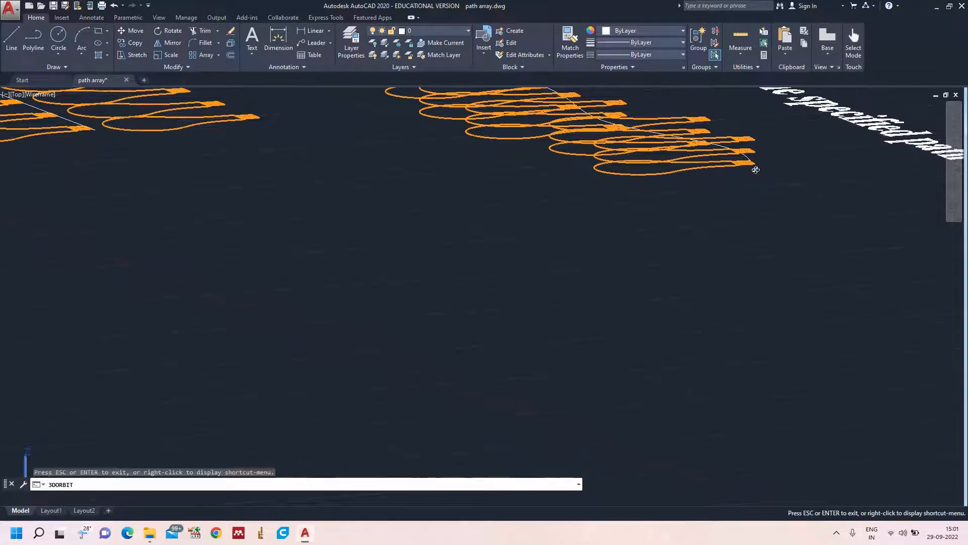
key(Return)
key(Return)
key(Escape)
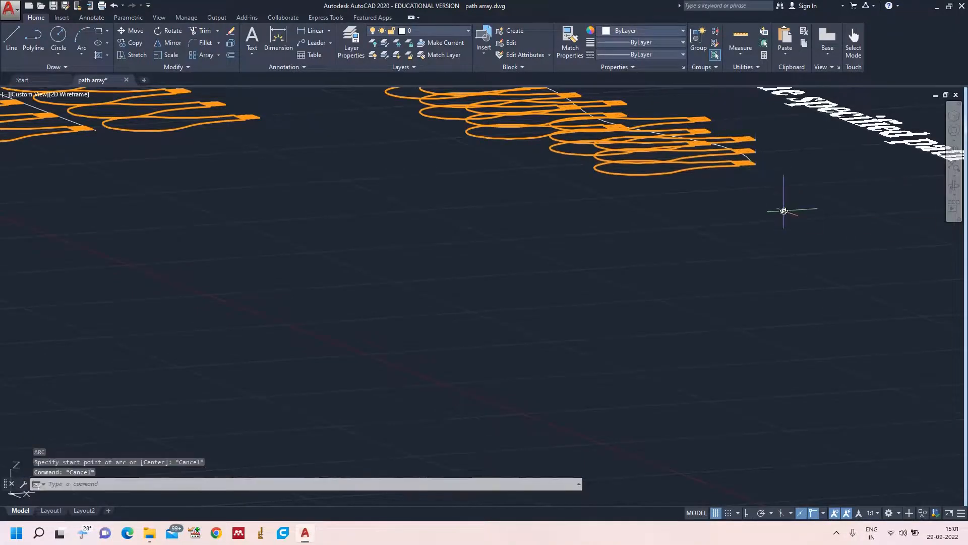
text(z)
key(Return)
scroll(784, 211, down, 4)
text(a)
key(Return)
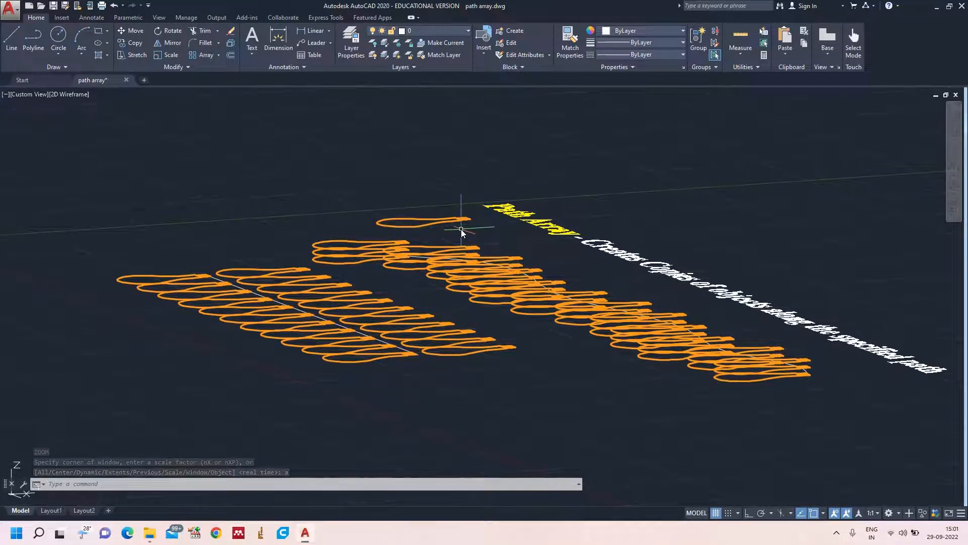
Display the ViewCube, return the model to the top view and zoom to the entire drawing.
click(160, 18)
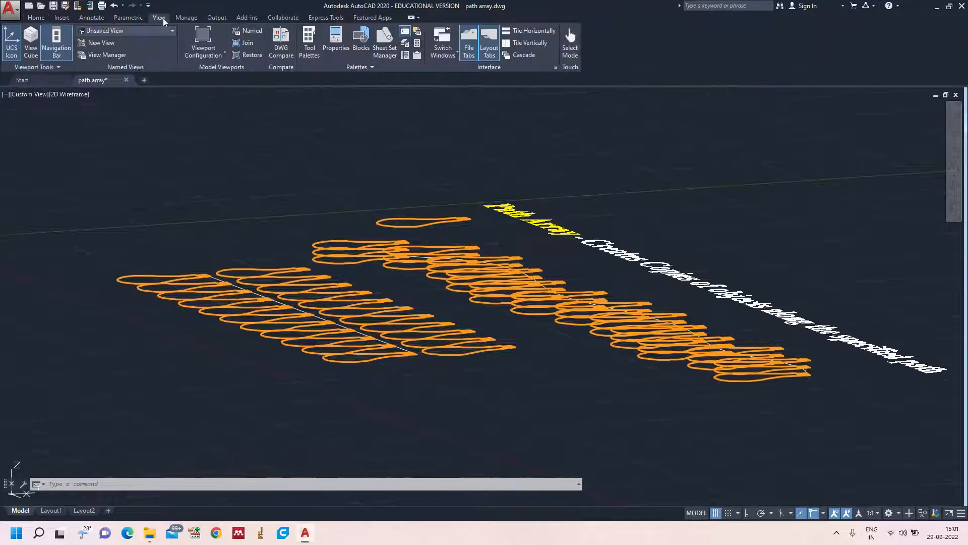
click(31, 48)
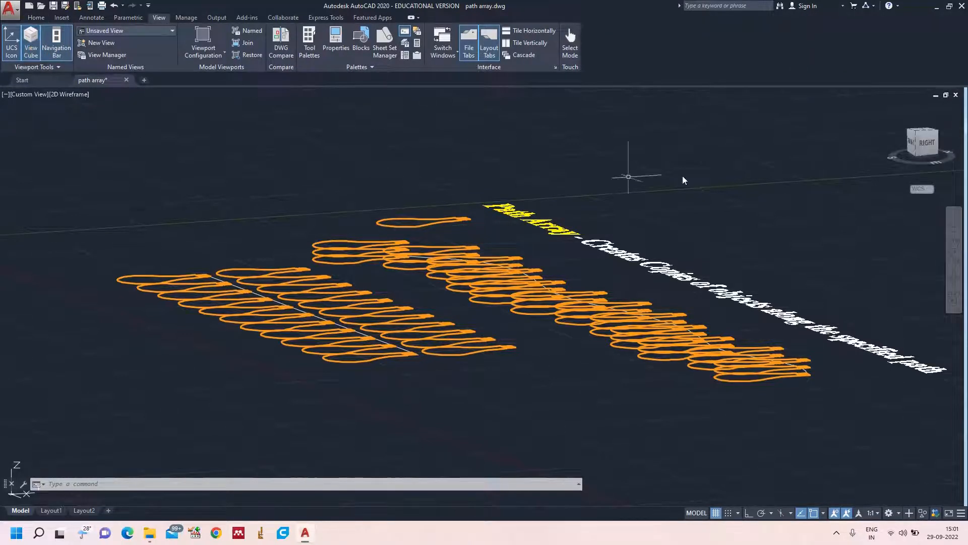
click(890, 108)
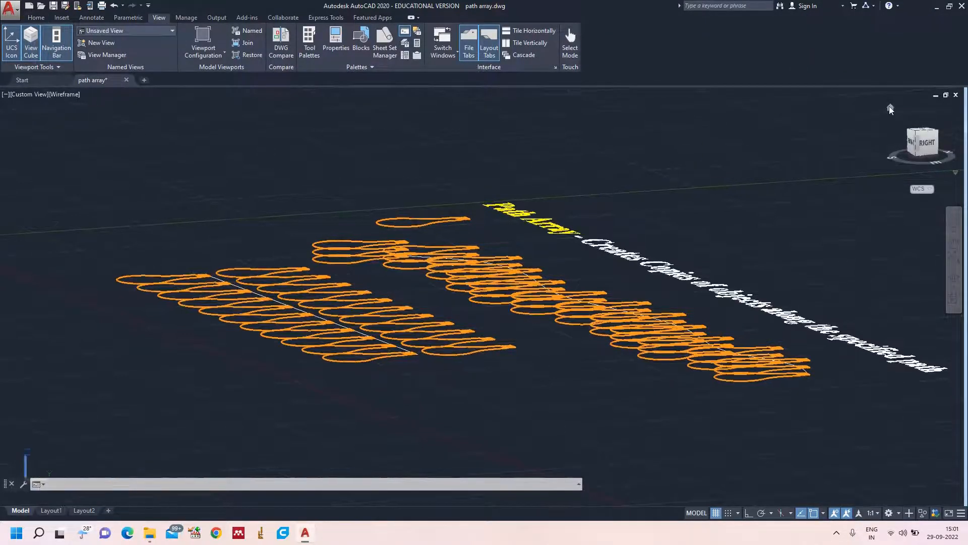
click(931, 133)
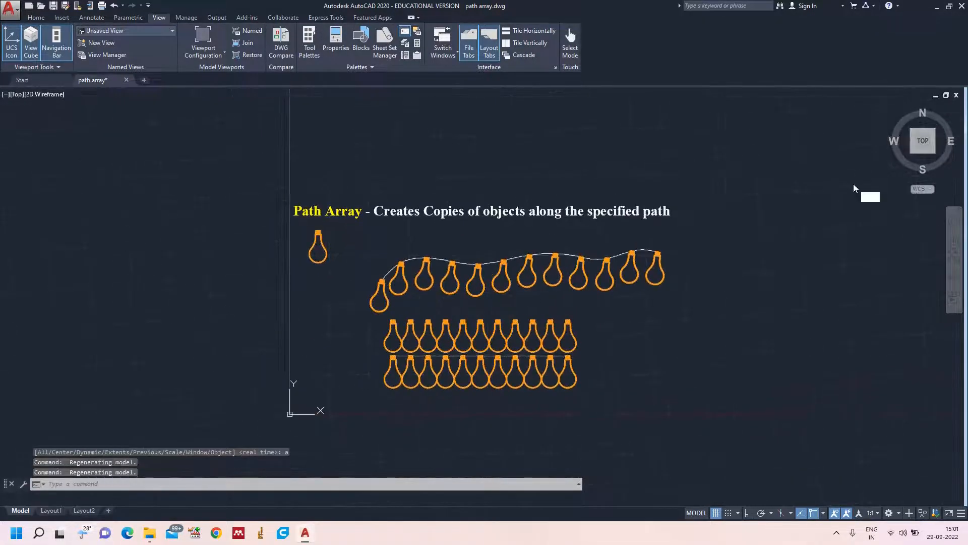
text(z)
key(Return)
text(a)
key(Return)
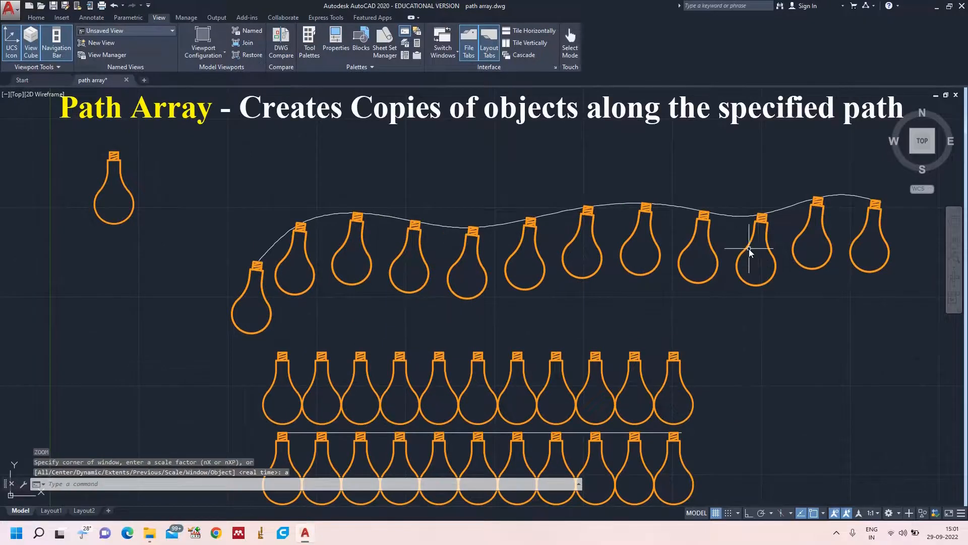
click(36, 17)
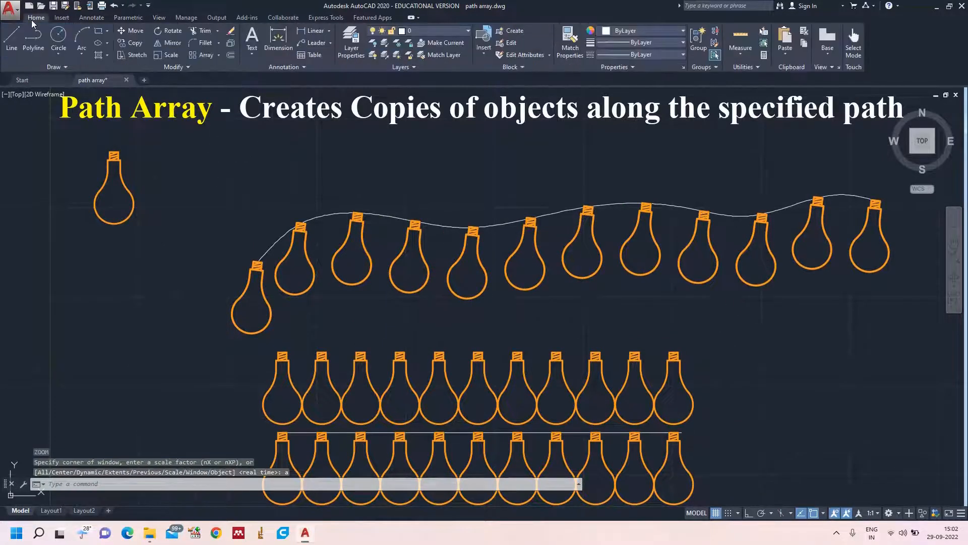